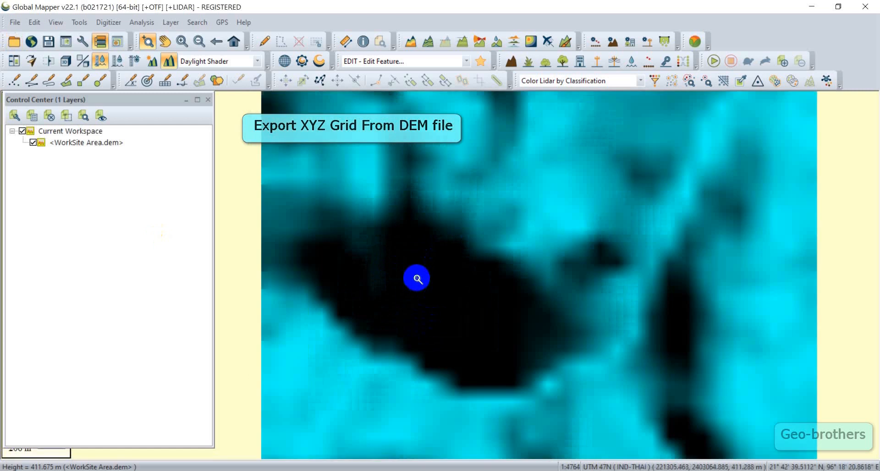
pyautogui.rightClick(417, 276)
pyautogui.moveTo(473, 277); pyautogui.dragTo(363, 259)
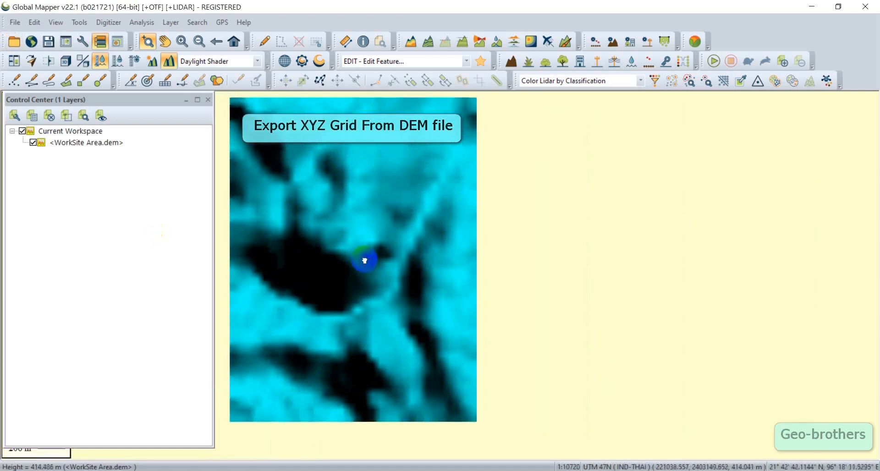
pyautogui.rightClick(322, 263)
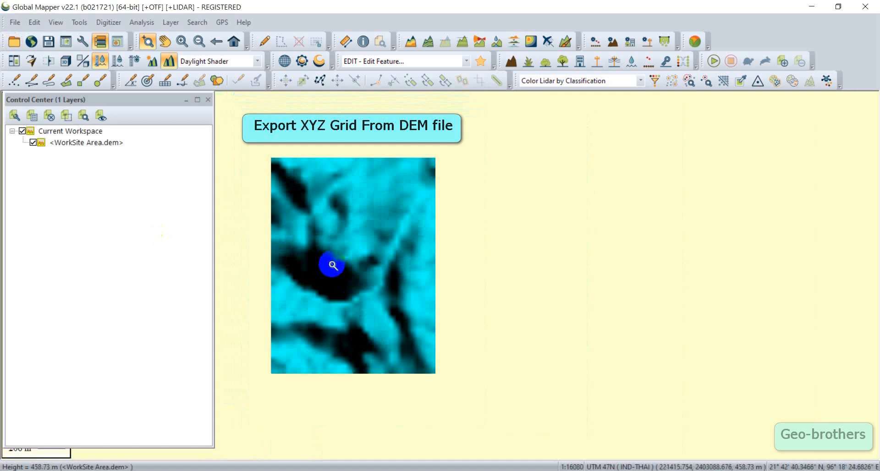
pyautogui.click(338, 240)
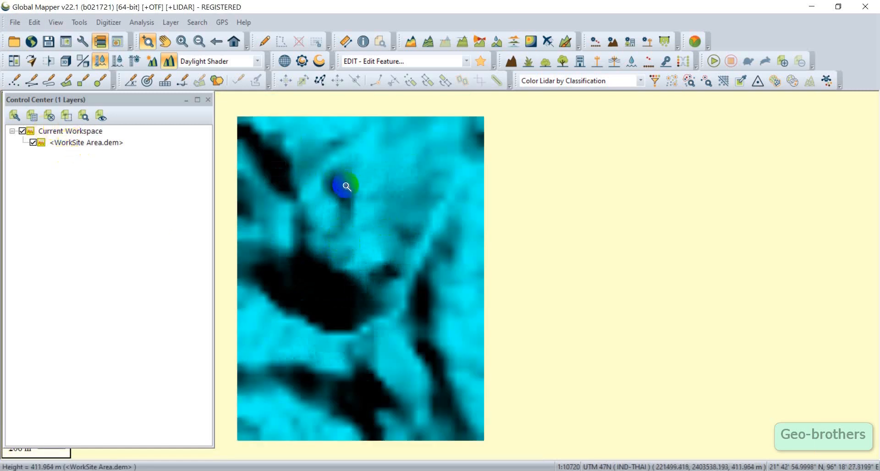
pyautogui.moveTo(372, 221); pyautogui.dragTo(381, 207)
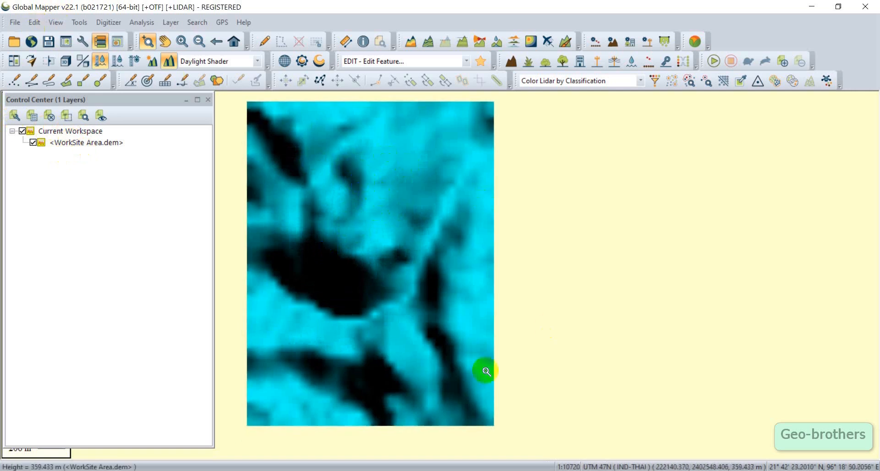
# Step: Start an elevation grid export of the WorkSite Area DEM with XYZ Grid as the export format
pyautogui.click(15, 23)
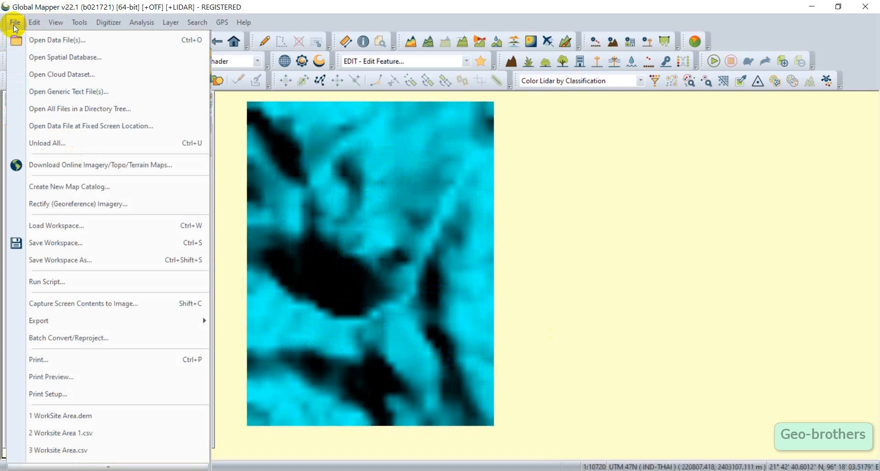
pyautogui.moveTo(114, 318)
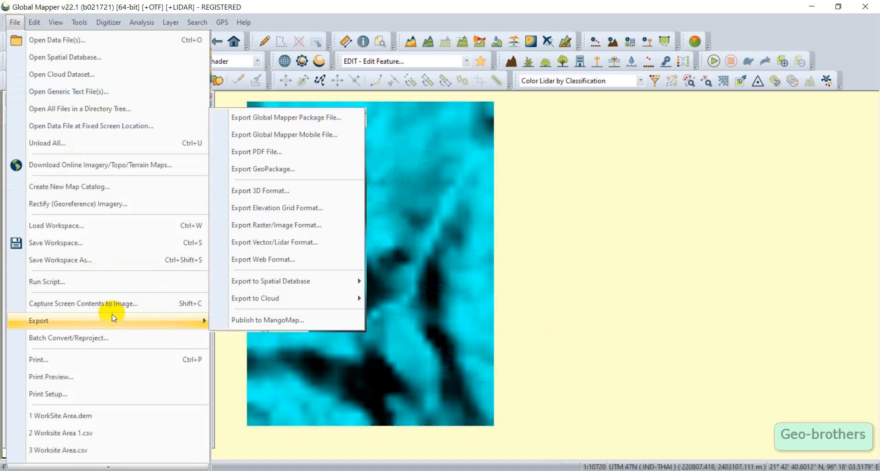
pyautogui.click(285, 206)
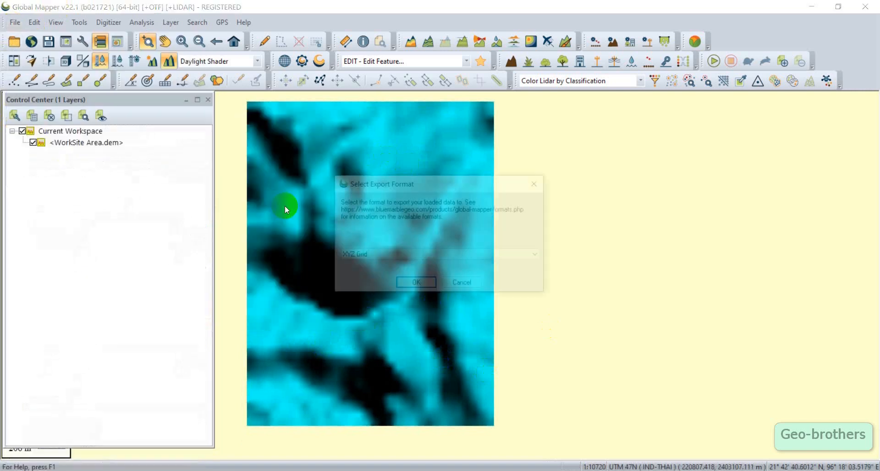
pyautogui.click(504, 255)
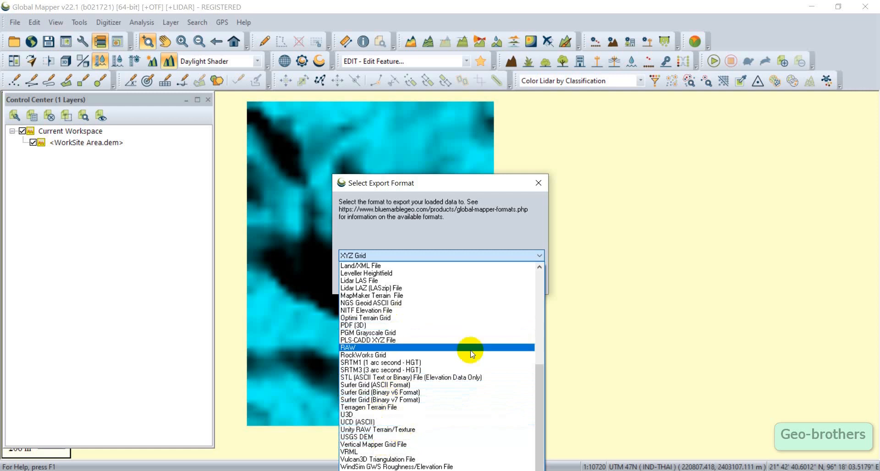
pyautogui.moveTo(540, 401); pyautogui.dragTo(567, 292)
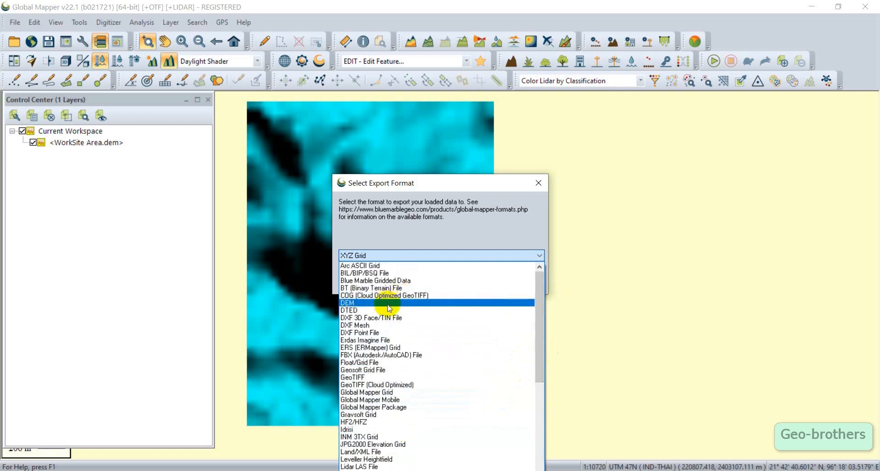
pyautogui.moveTo(541, 314); pyautogui.dragTo(541, 407)
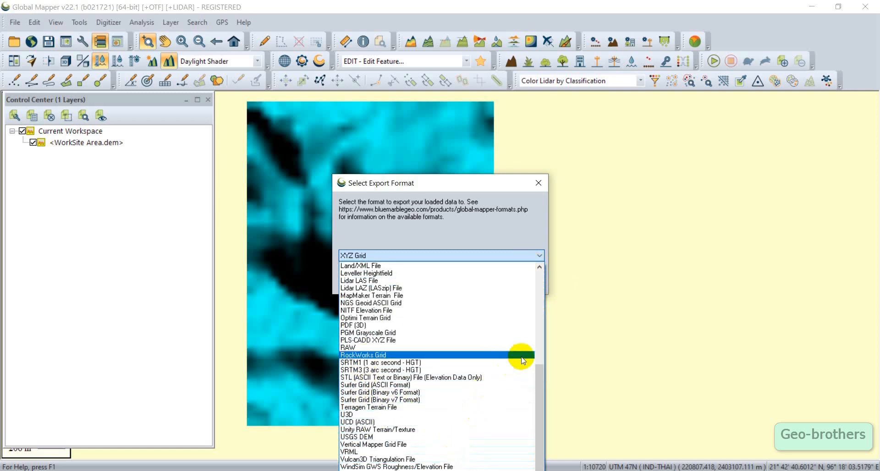
pyautogui.click(641, 343)
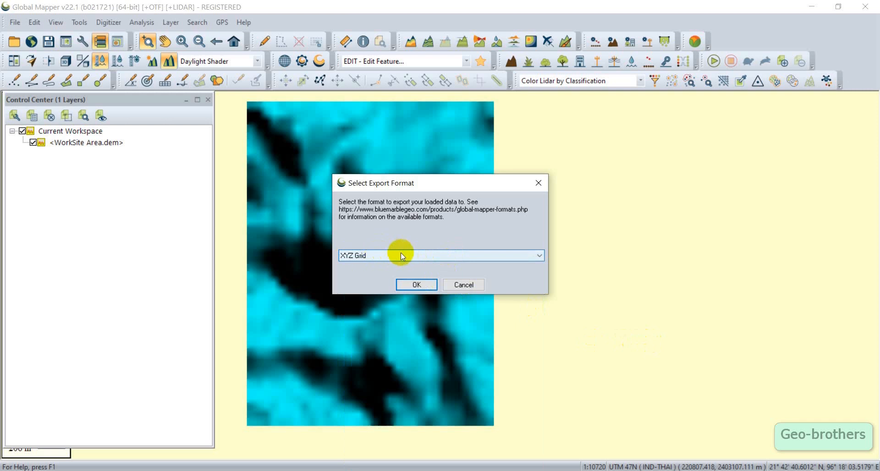
pyautogui.click(416, 285)
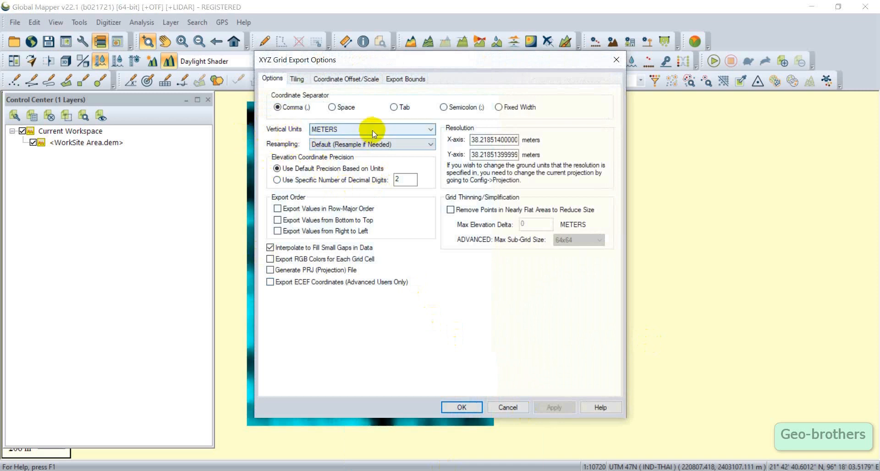
# Step: Set the XYZ export's coordinate offsets, with X at 3 and Z at 1, replace the Y offset, and accept the options
pyautogui.click(361, 77)
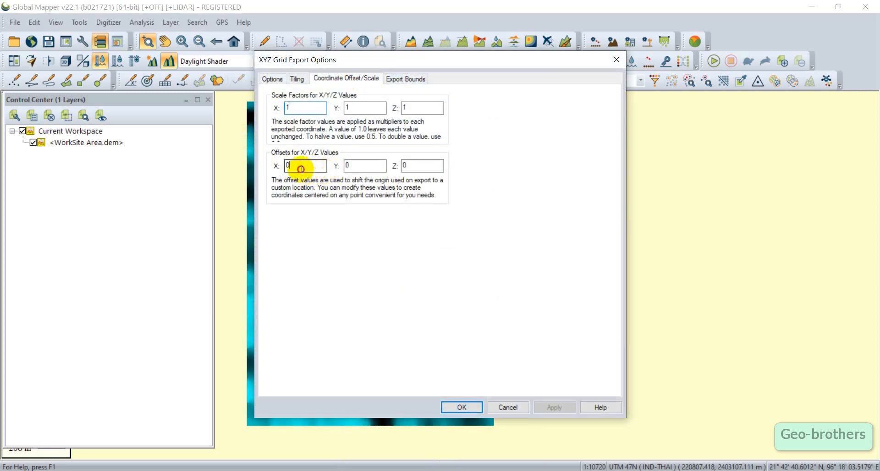
pyautogui.moveTo(300, 169); pyautogui.dragTo(260, 172)
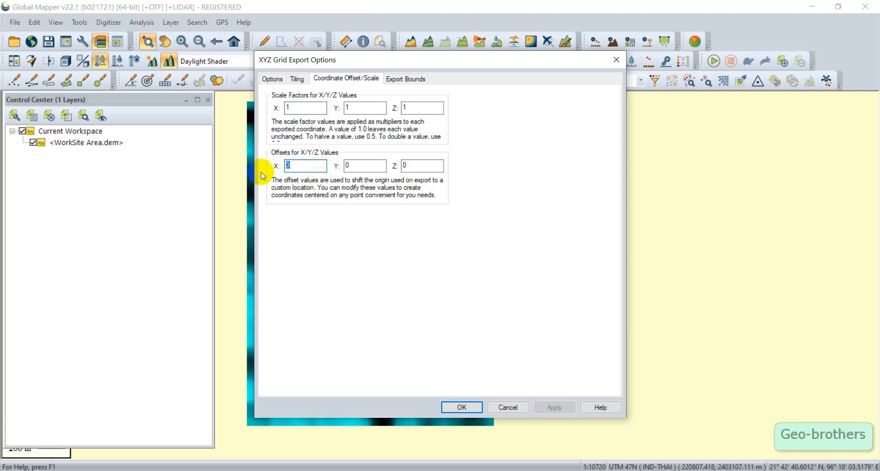
pyautogui.moveTo(352, 169); pyautogui.dragTo(334, 173)
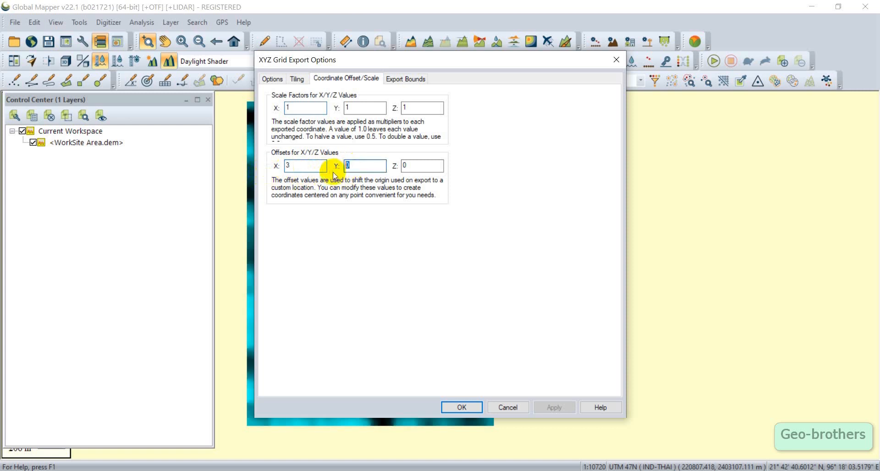
pyautogui.doubleClick(403, 166)
pyautogui.write('1')
pyautogui.click(461, 407)
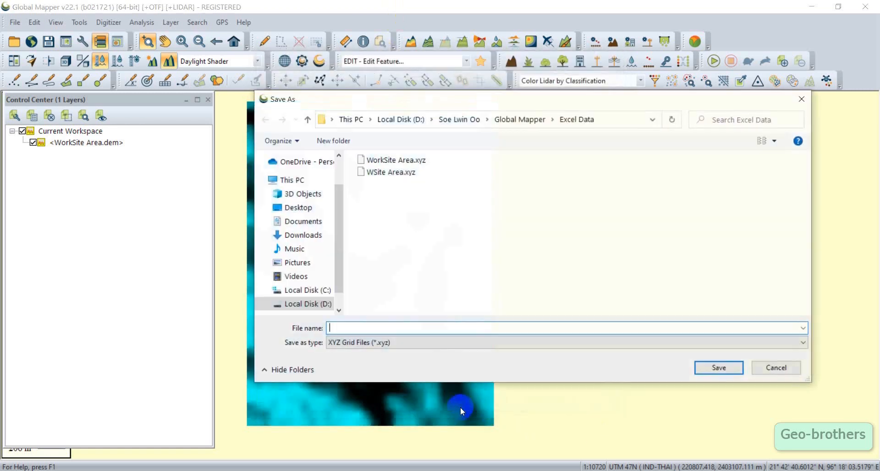
# Step: Save the exported grid as WorkSite Area.xyz in the Excel Data folder, replacing the existing file
pyautogui.click(386, 162)
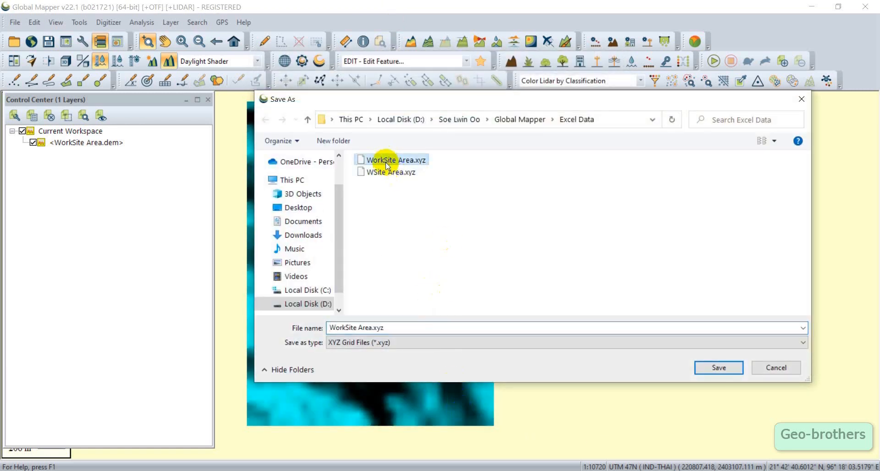
pyautogui.click(725, 367)
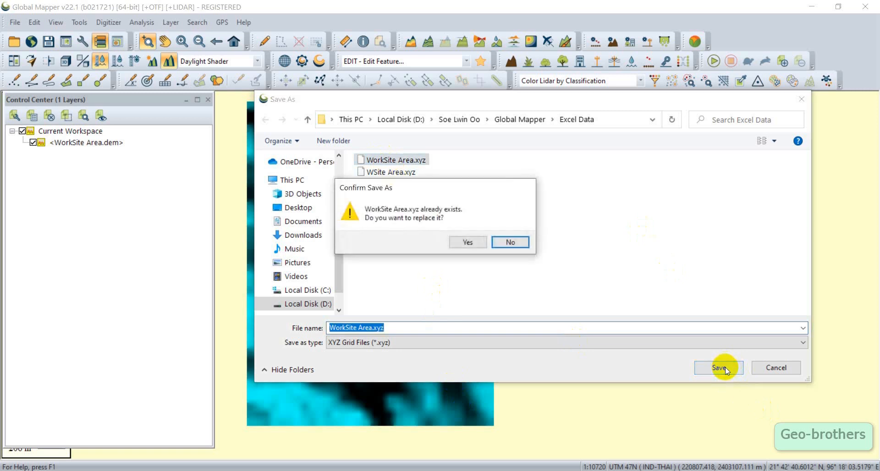
pyautogui.click(467, 239)
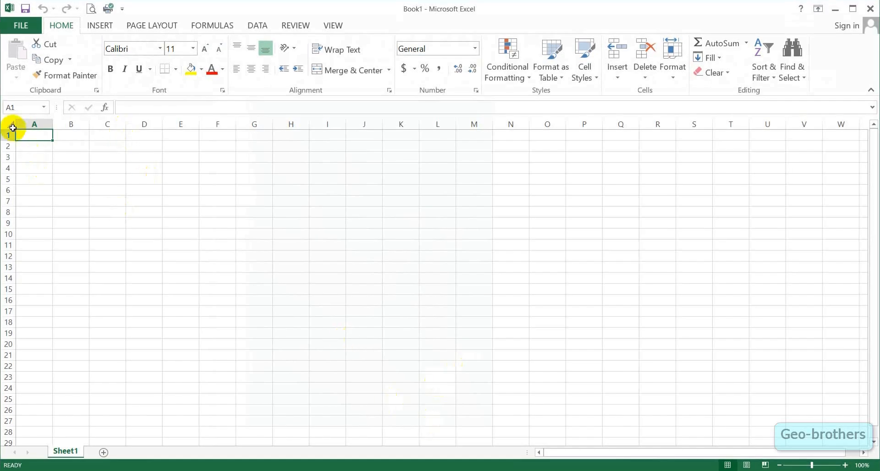
# Step: In Excel, browse for a file to open and go to the Global Mapper > Excel Data folder on Local Disk (D:)
pyautogui.click(23, 27)
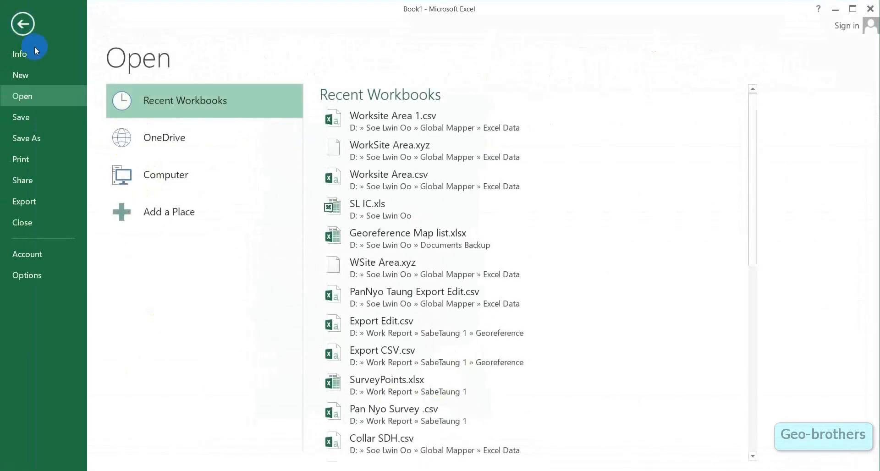
pyautogui.click(27, 99)
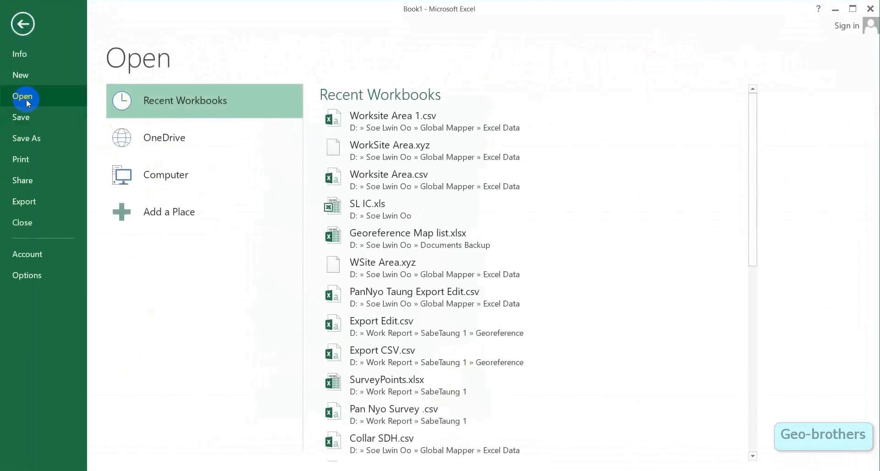
pyautogui.click(164, 181)
pyautogui.click(337, 352)
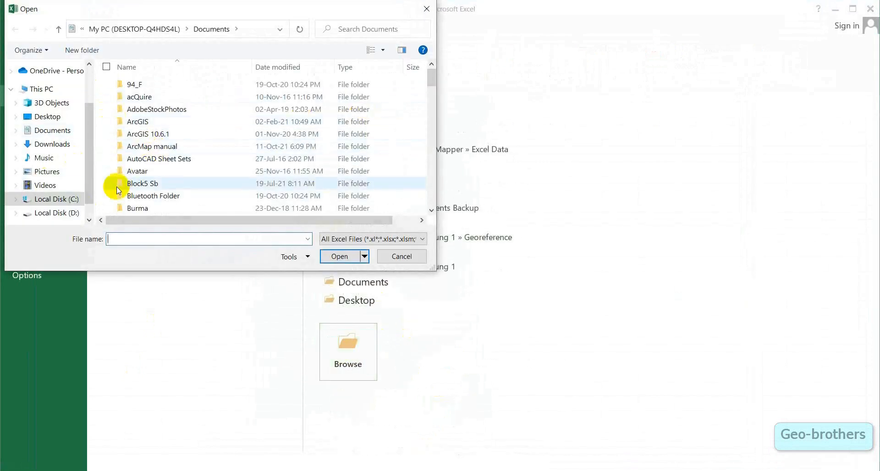
pyautogui.click(64, 214)
pyautogui.moveTo(431, 80); pyautogui.dragTo(433, 196)
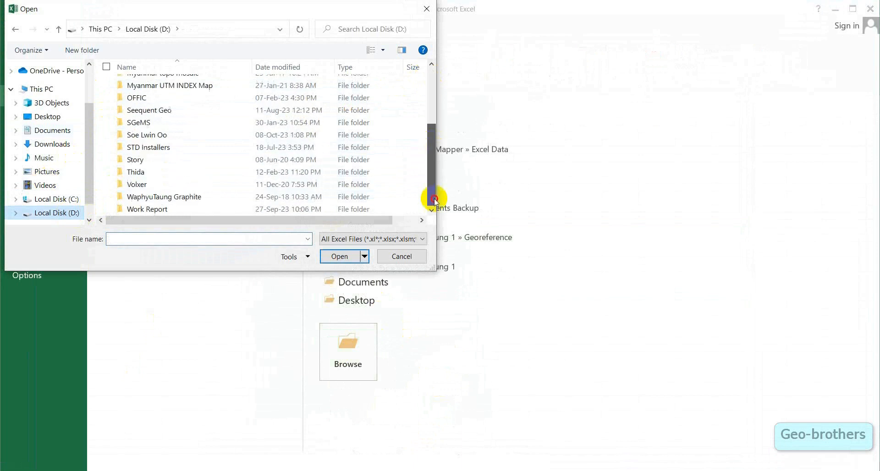
pyautogui.doubleClick(152, 134)
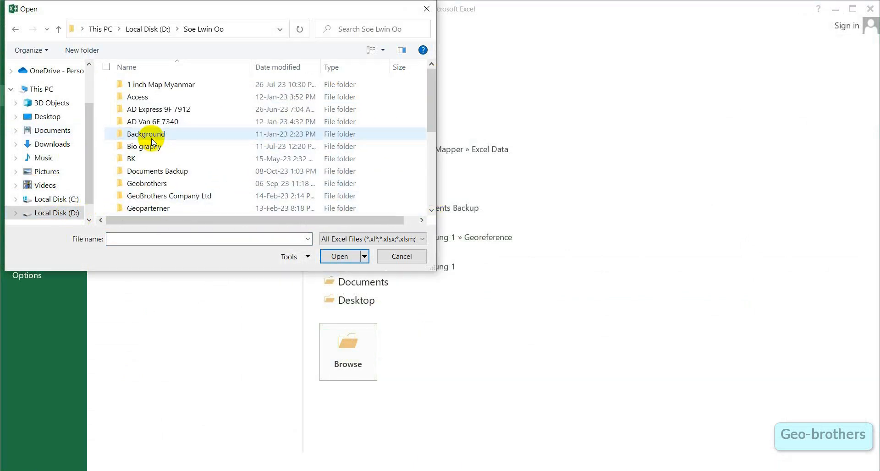
pyautogui.scroll(-3, 163, 184)
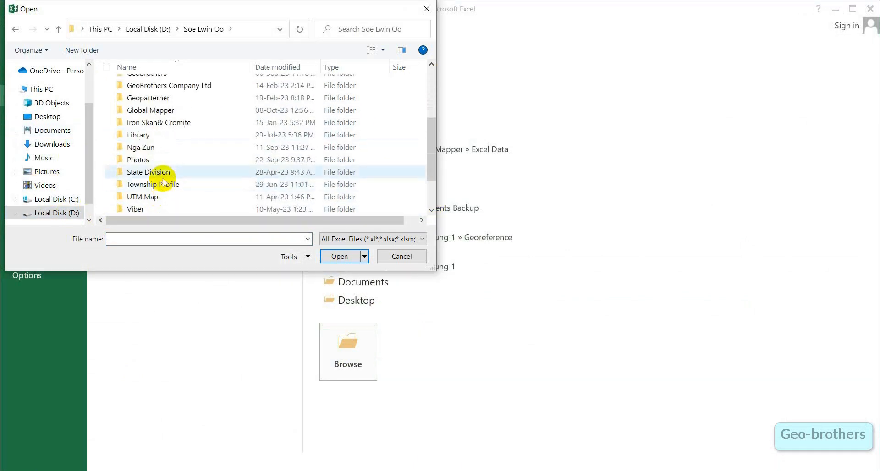
pyautogui.doubleClick(158, 110)
pyautogui.click(157, 98)
pyautogui.doubleClick(158, 99)
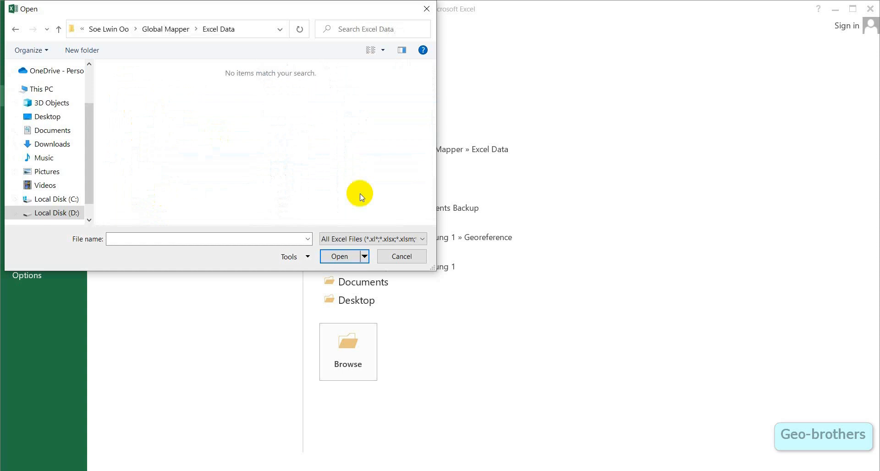
# Step: Show all file types in the Excel Data folder and open WSite Area.xyz
pyautogui.click(353, 240)
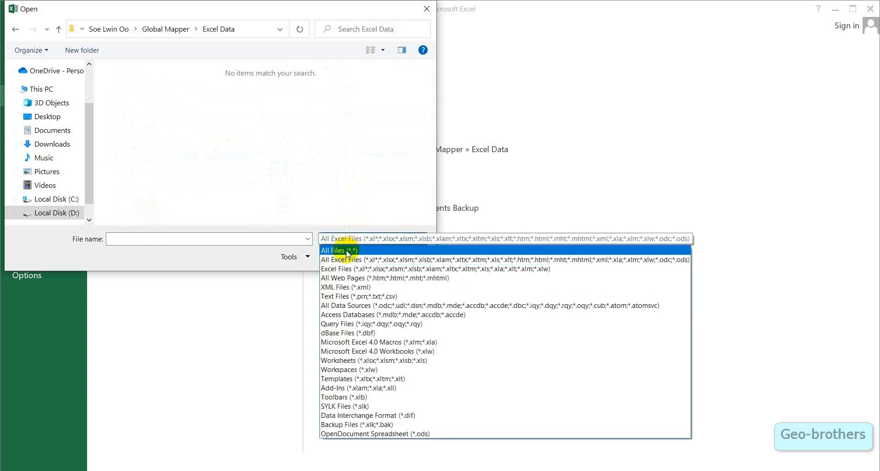
pyautogui.click(347, 249)
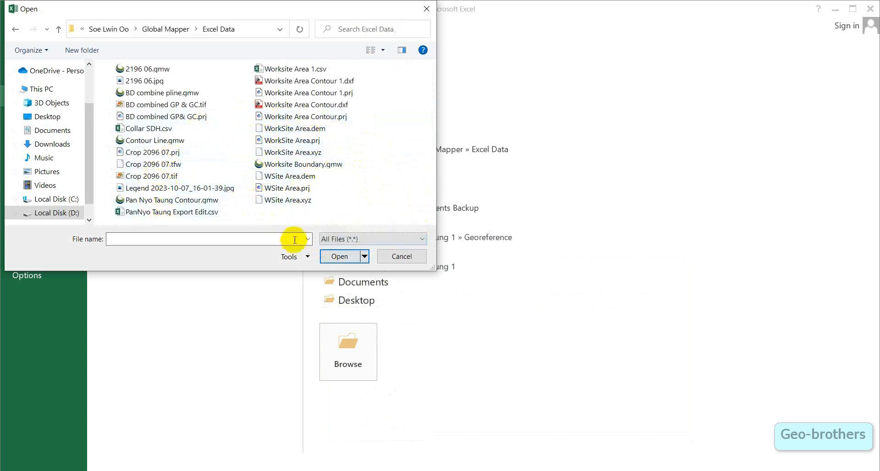
pyautogui.click(296, 202)
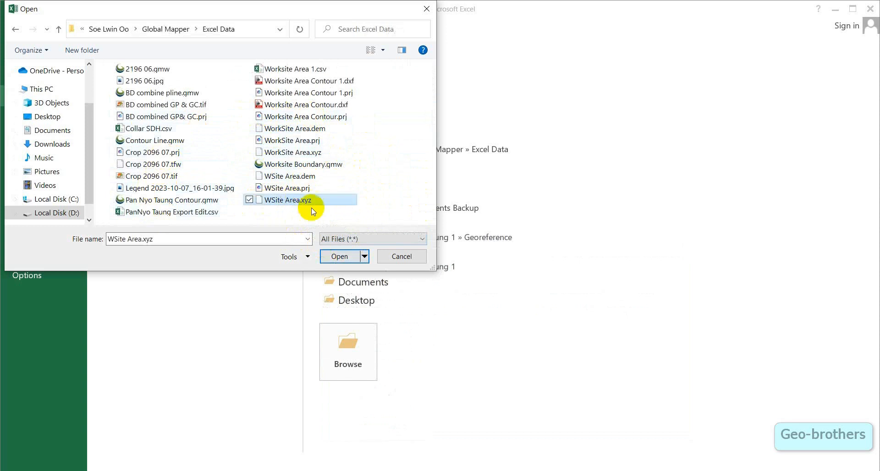
pyautogui.click(339, 257)
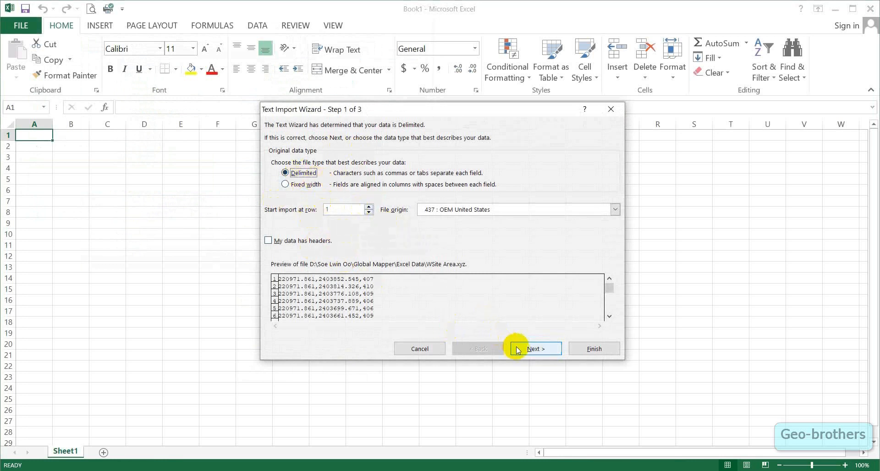
# Step: Import the text as delimited data, adding comma as a delimiter and keeping the General column format
pyautogui.click(536, 349)
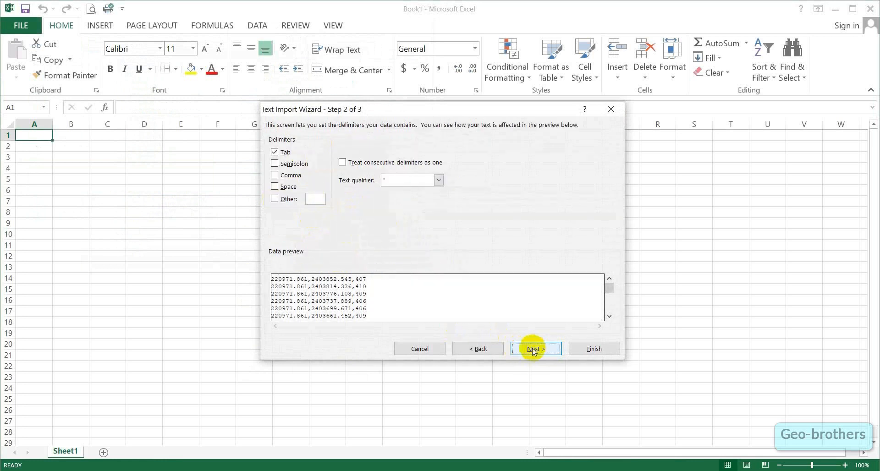
pyautogui.click(275, 180)
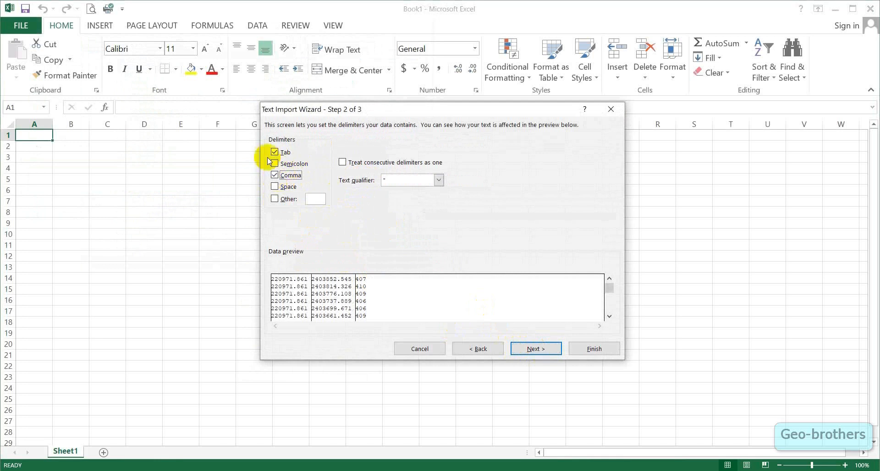
pyautogui.click(536, 350)
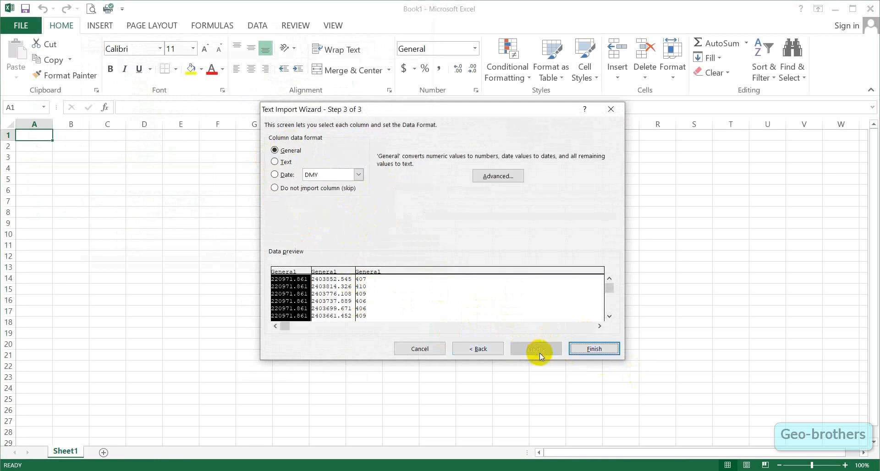
pyautogui.click(595, 349)
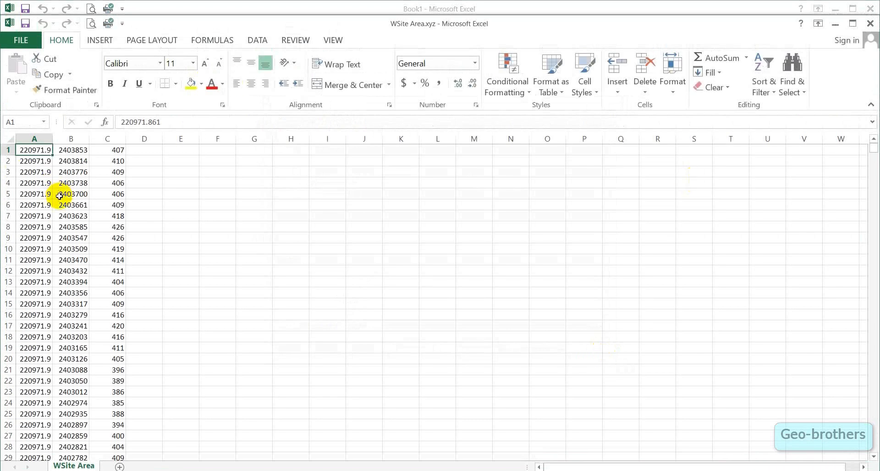
# Step: Insert an empty row above the first row of coordinate data
pyautogui.click(7, 153)
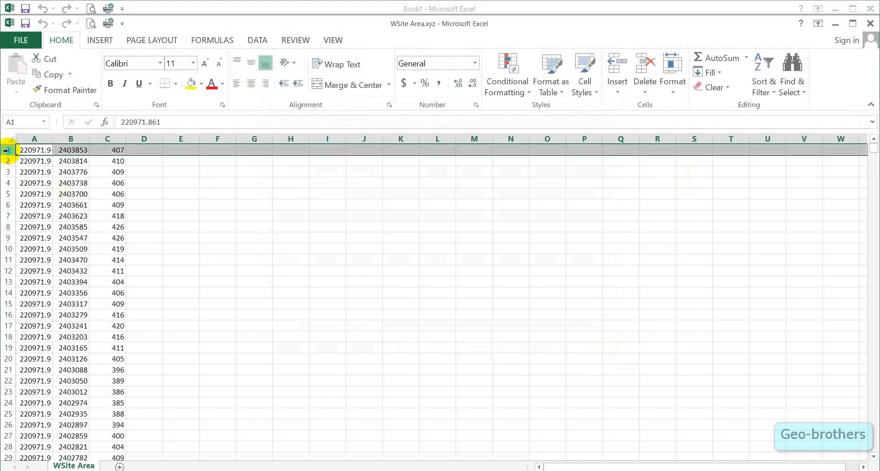
pyautogui.rightClick(8, 152)
pyautogui.click(36, 227)
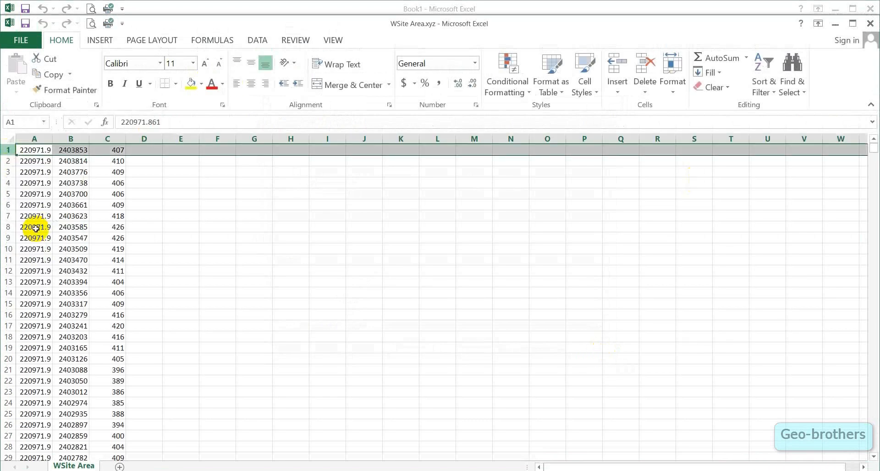
# Step: Enter the column headers Easthin, Northing and Elev; in cells A1, B1 and C1
pyautogui.click(35, 151)
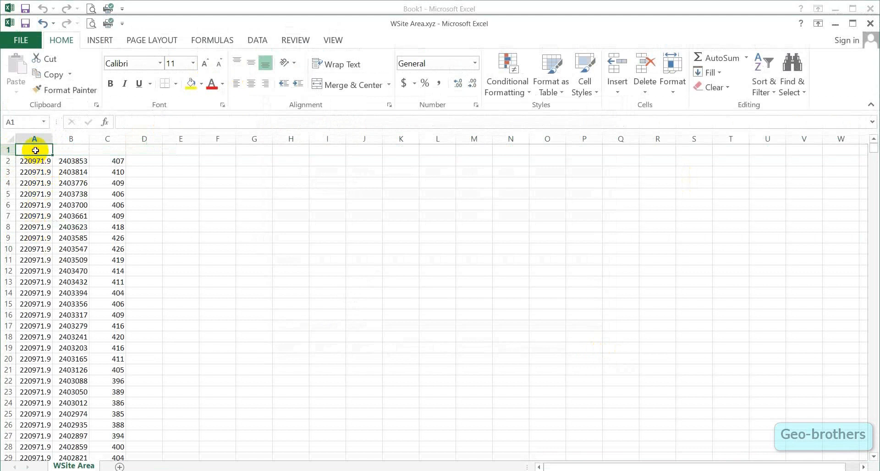
pyautogui.write('Easthin')
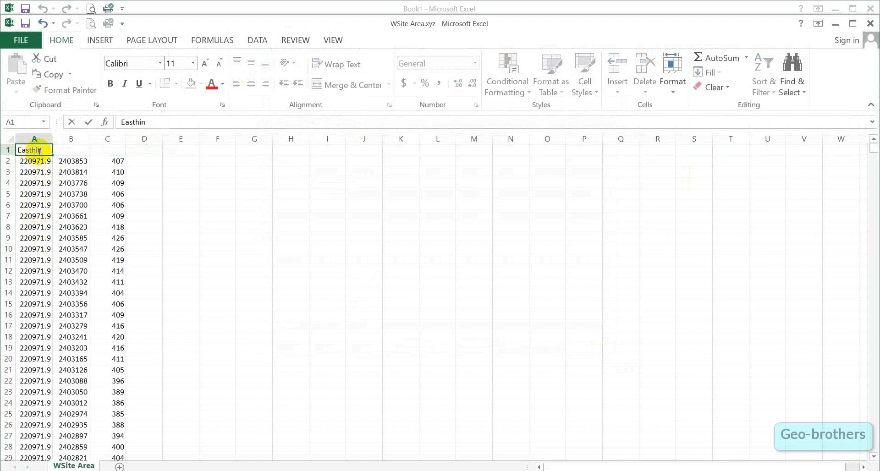
pyautogui.click(66, 152)
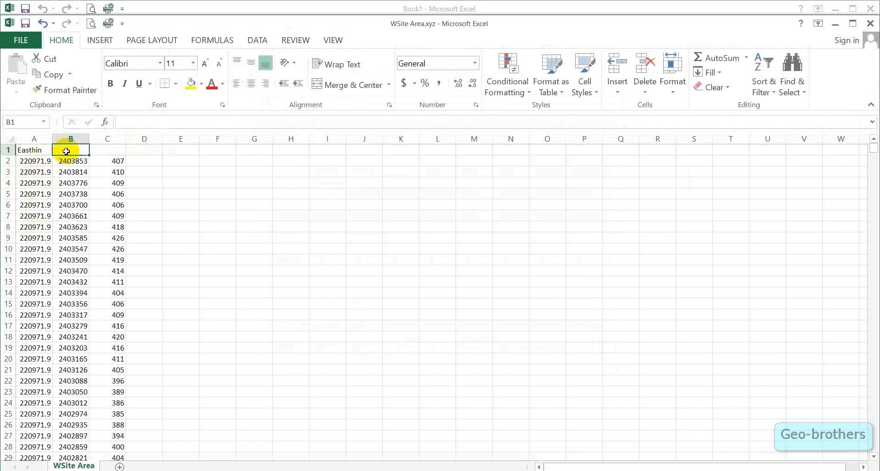
pyautogui.write('Nort')
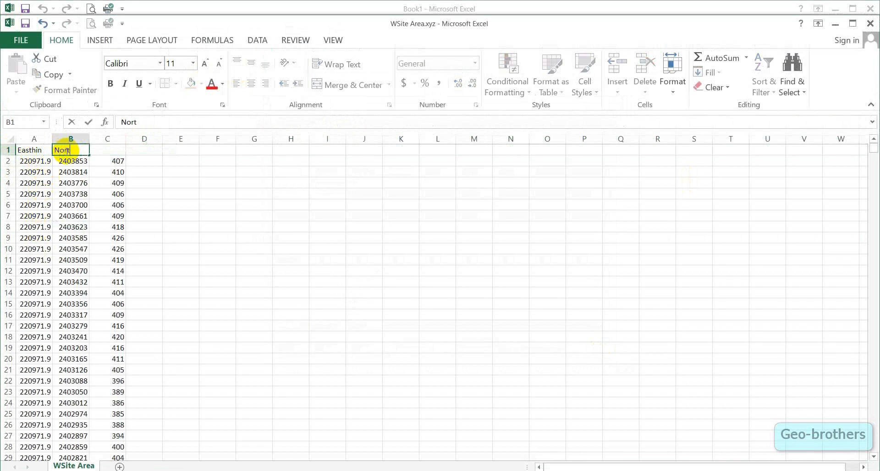
pyautogui.write('hing')
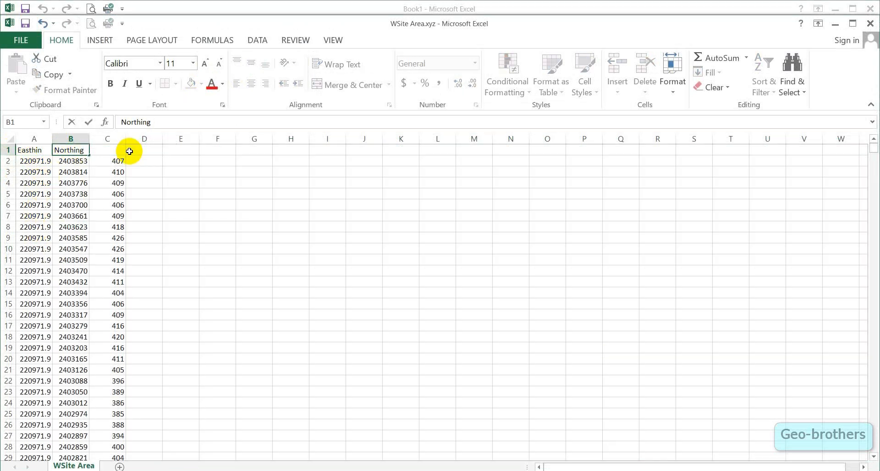
pyautogui.click(116, 150)
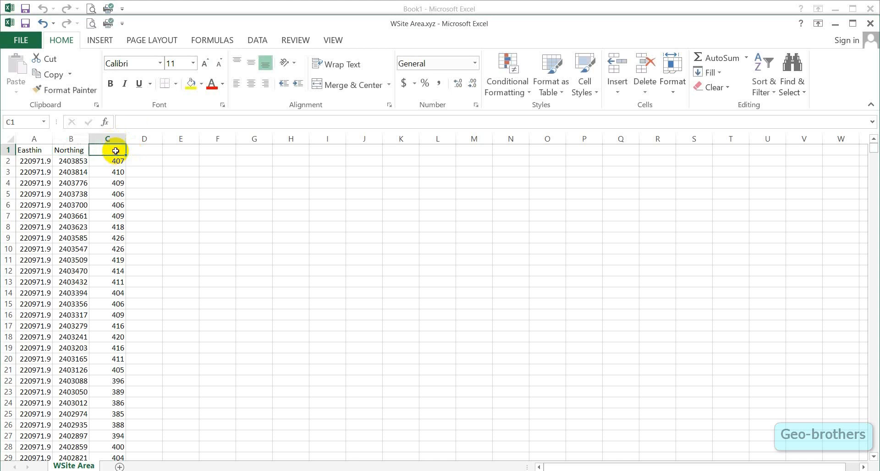
pyautogui.write('Elev;')
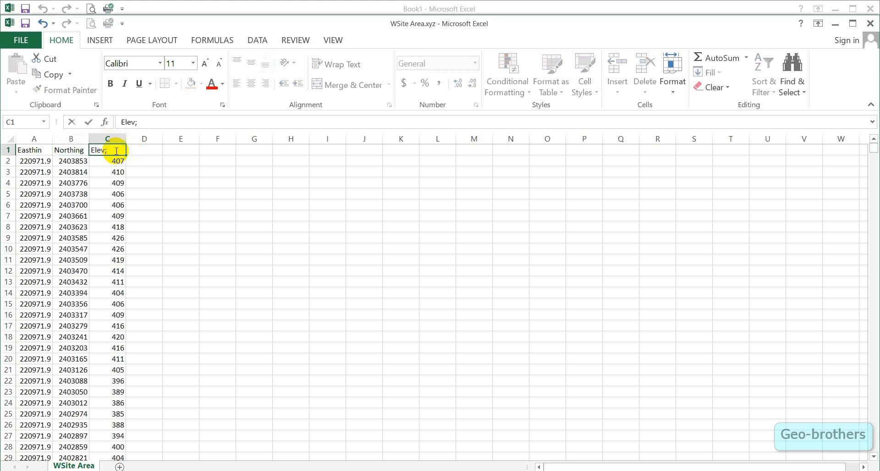
pyautogui.click(178, 206)
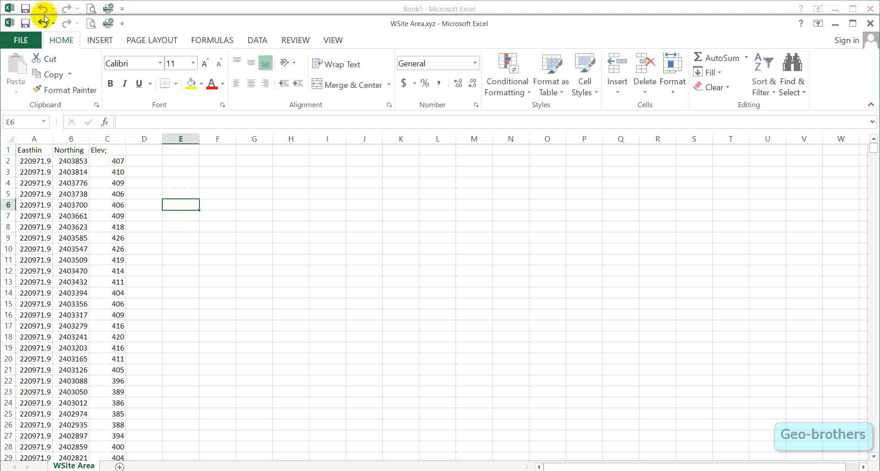
# Step: Start saving a copy of the workbook in the Excel Data folder with CSV (Comma delimited) as the file type
pyautogui.click(24, 42)
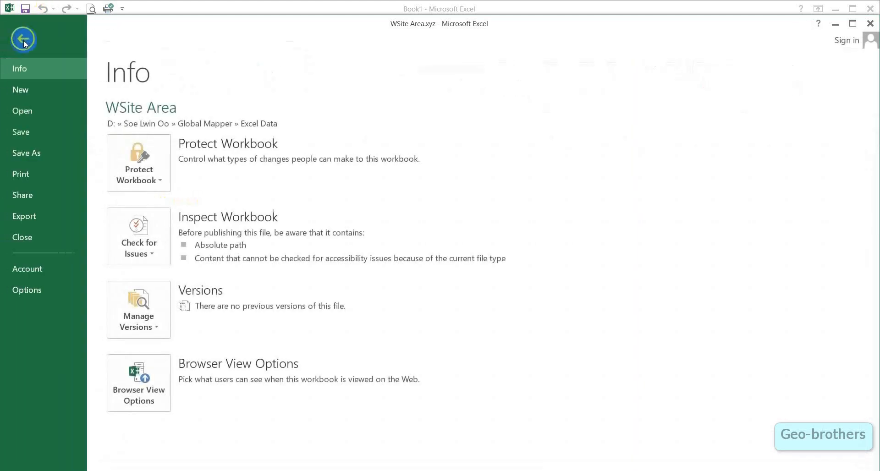
pyautogui.click(31, 153)
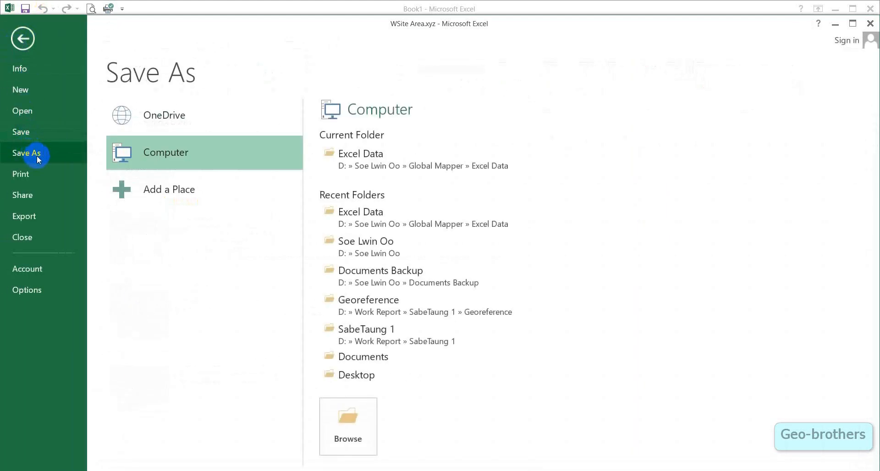
pyautogui.click(361, 424)
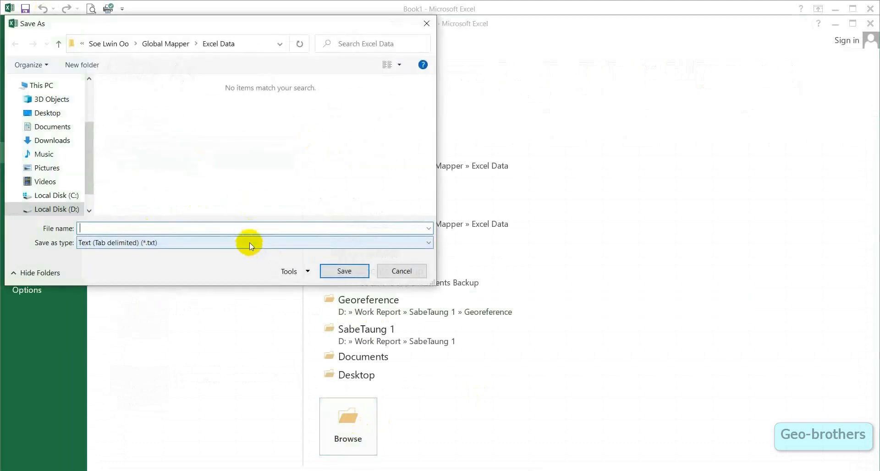
pyautogui.click(249, 243)
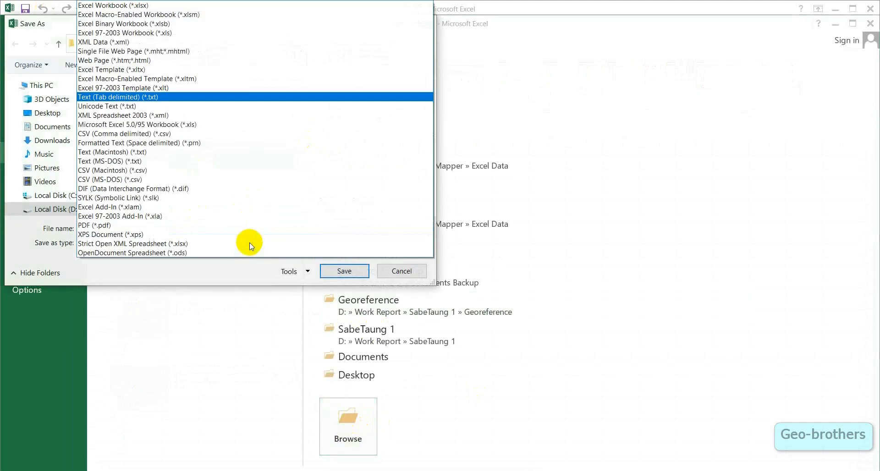
pyautogui.click(131, 136)
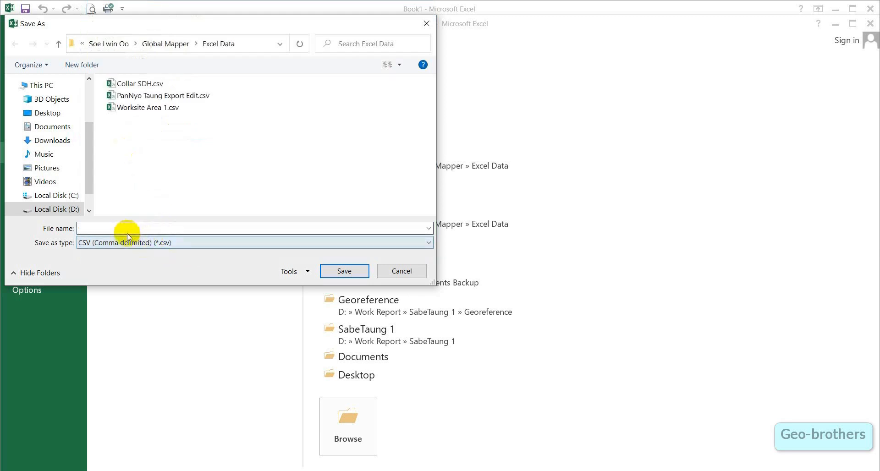
# Step: Name the CSV file Worksite Area, based on the existing Worksite Area 1.csv name, and save it, keeping the CSV format
pyautogui.click(133, 108)
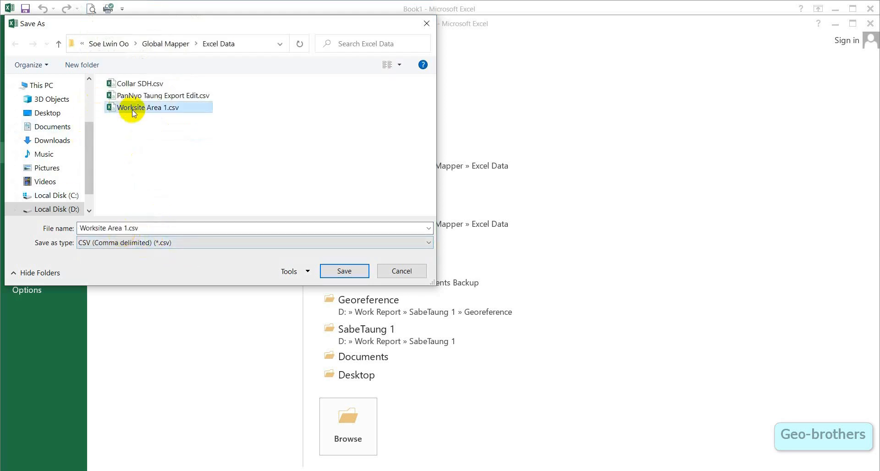
pyautogui.click(138, 228)
pyautogui.click(169, 226)
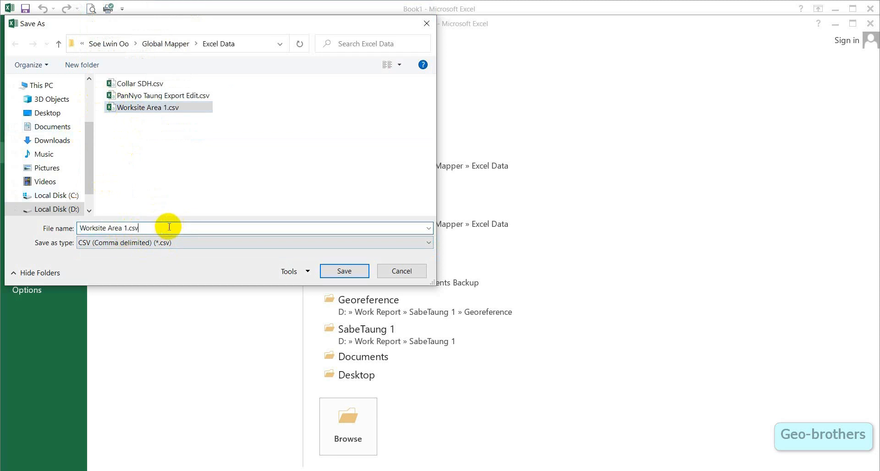
pyautogui.press('BackSpace')
pyautogui.press('BackSpace')
pyautogui.press('BackSpace')
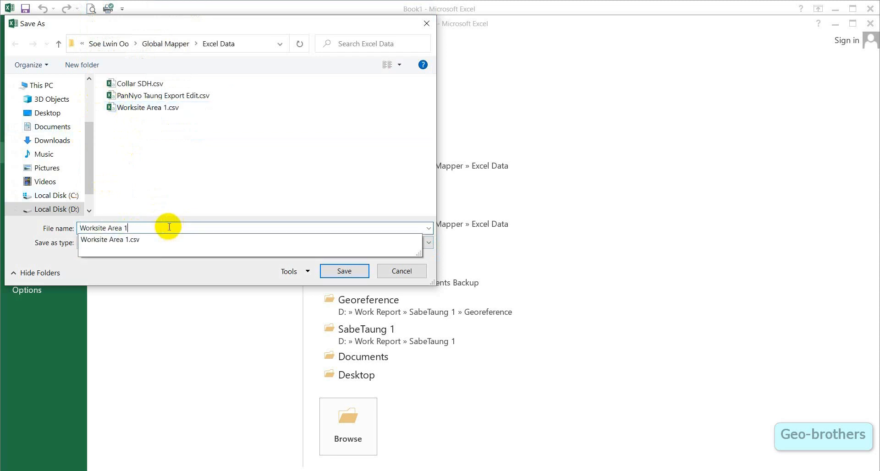
pyautogui.press('BackSpace')
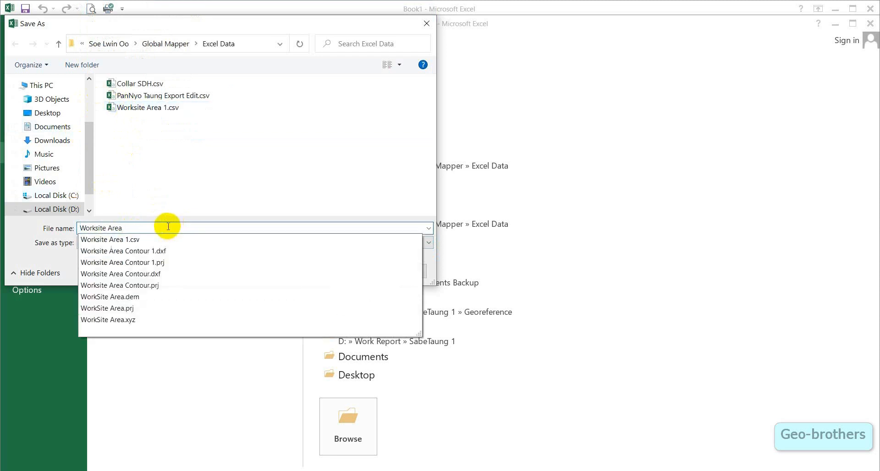
pyautogui.click(241, 211)
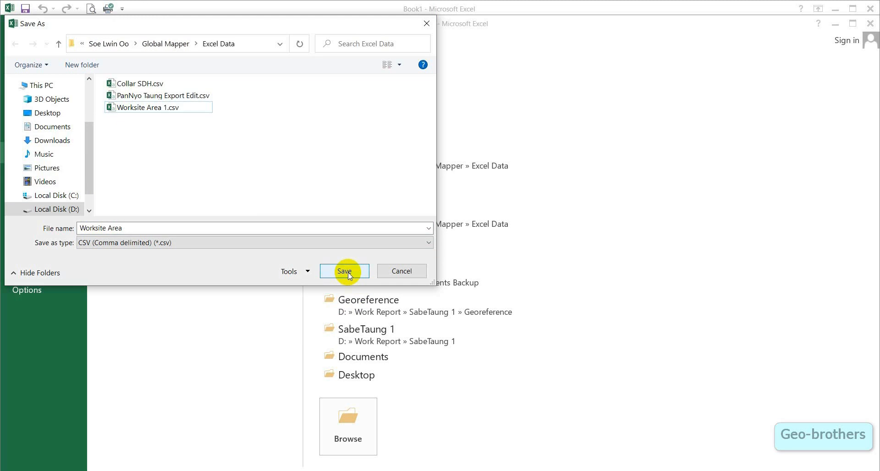
pyautogui.click(348, 272)
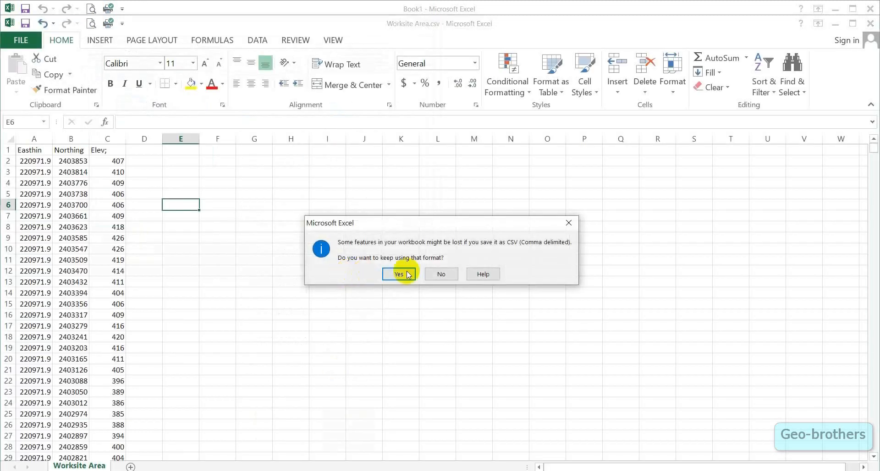
pyautogui.click(398, 274)
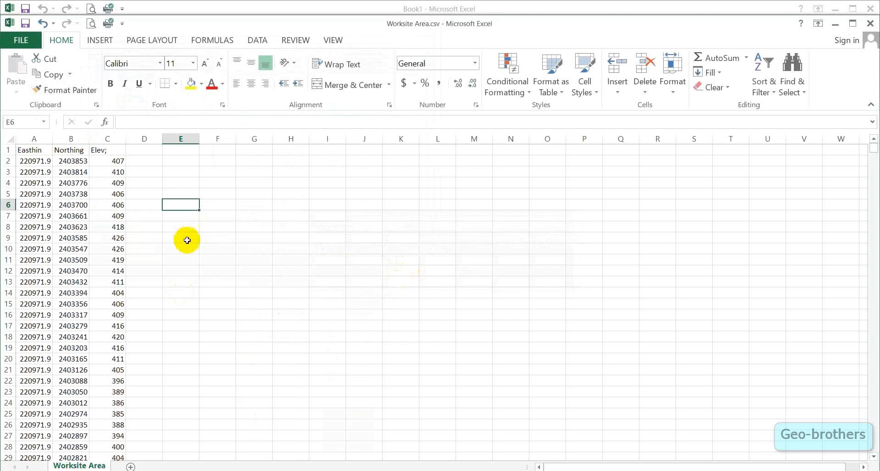
# Step: Close Worksite Area.csv without saving again, minimize the blank workbook and return to Global Mapper
pyautogui.click(870, 26)
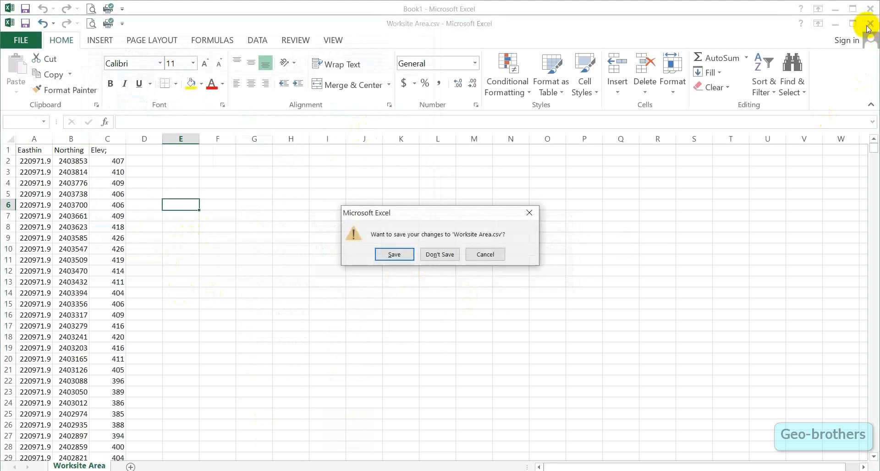
pyautogui.click(448, 254)
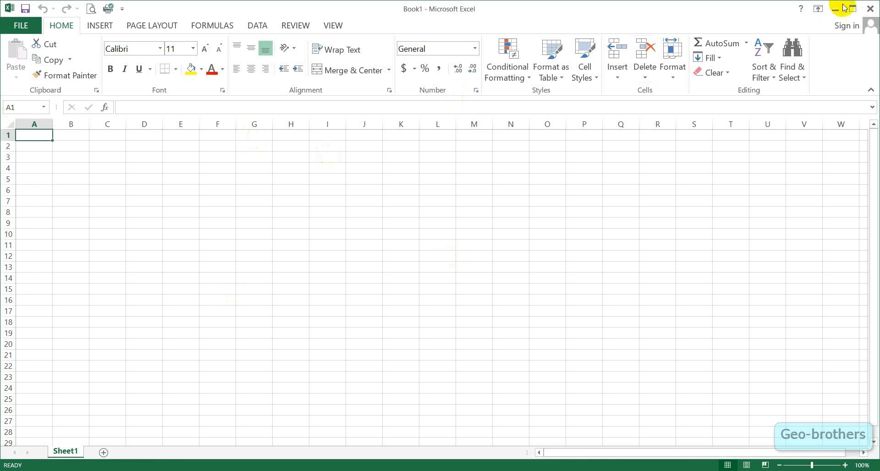
pyautogui.click(837, 10)
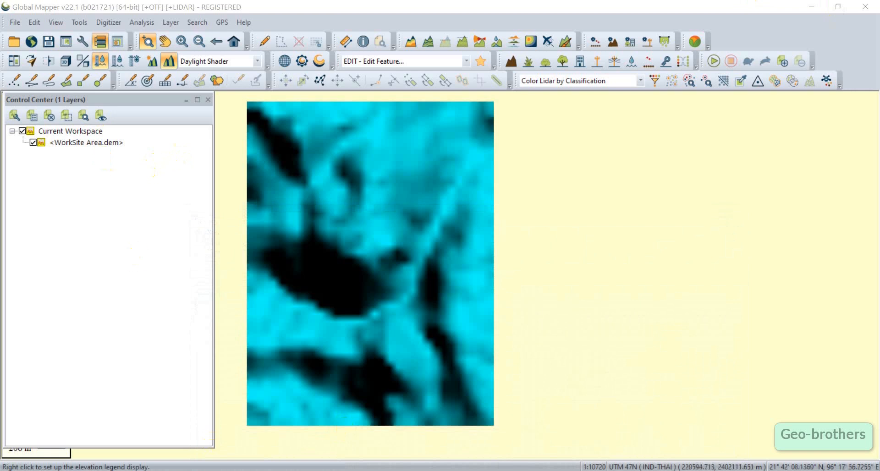
# Step: Load Worksite Area.csv as point-only features with comma delimiter, easting first, 1 row skipped and the third coordinate as elevation
pyautogui.click(14, 44)
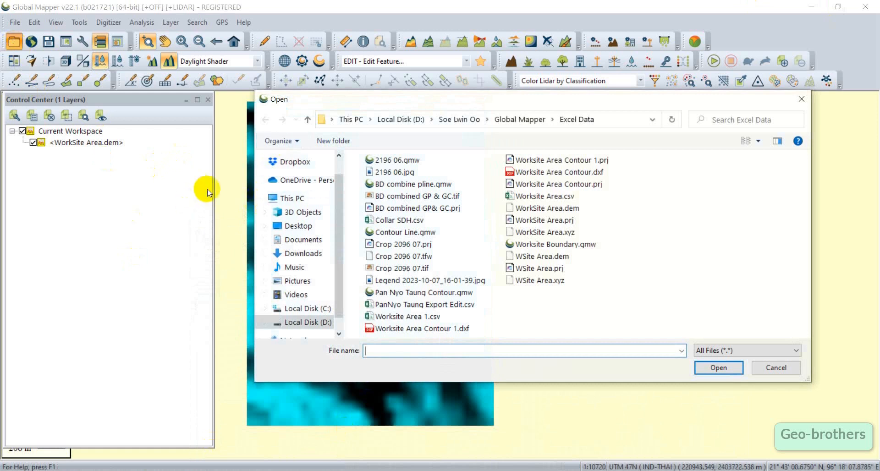
pyautogui.click(538, 197)
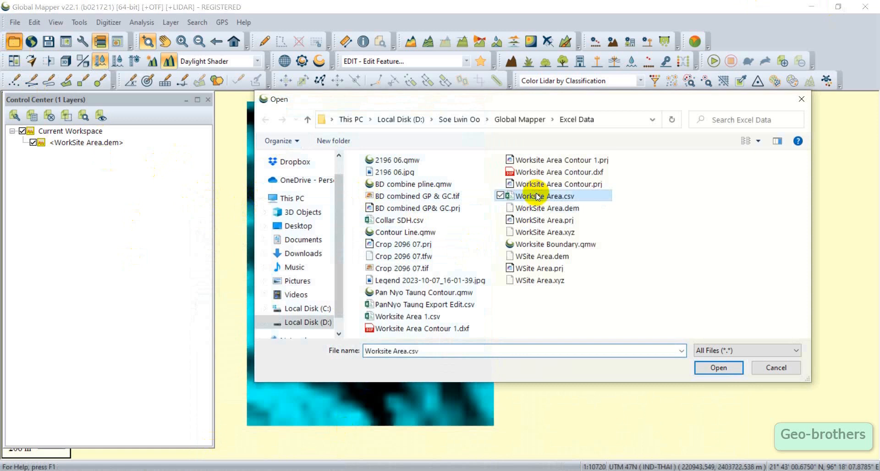
pyautogui.click(719, 369)
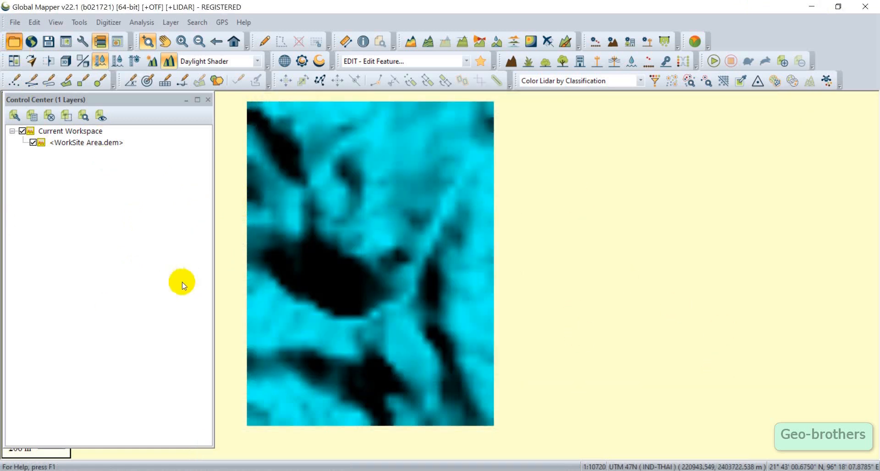
pyautogui.click(289, 273)
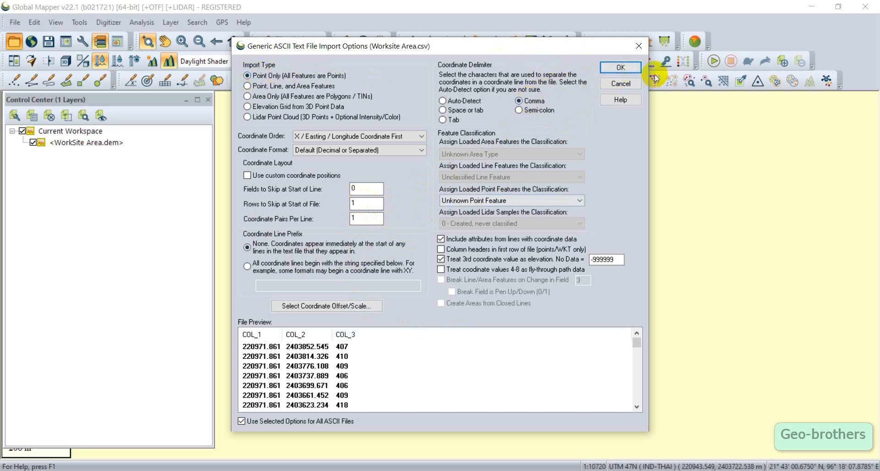
pyautogui.click(625, 67)
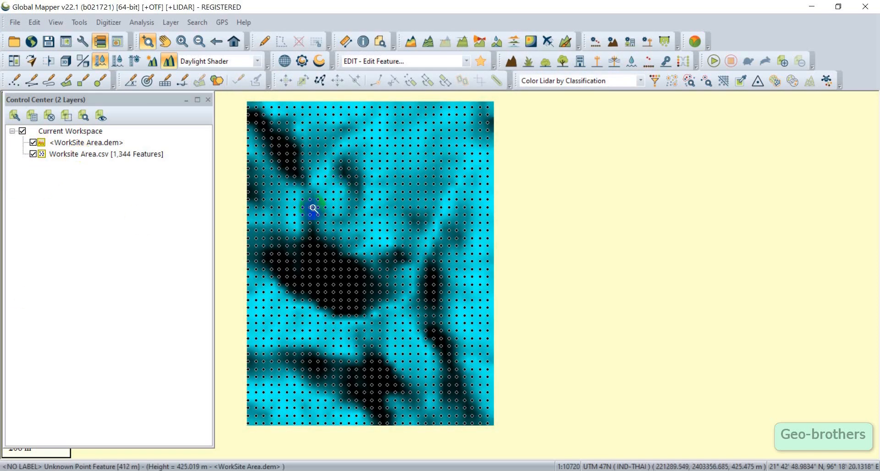
# Step: Examine the terrain and imported points in the 3D Viewer from several angles and distances, and close the viewer
pyautogui.click(67, 64)
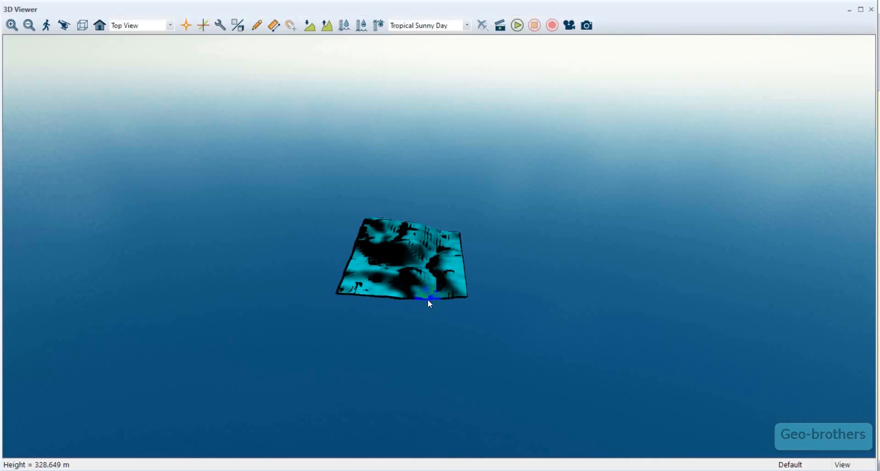
pyautogui.scroll(6, 406, 274)
pyautogui.scroll(-8, 410, 278)
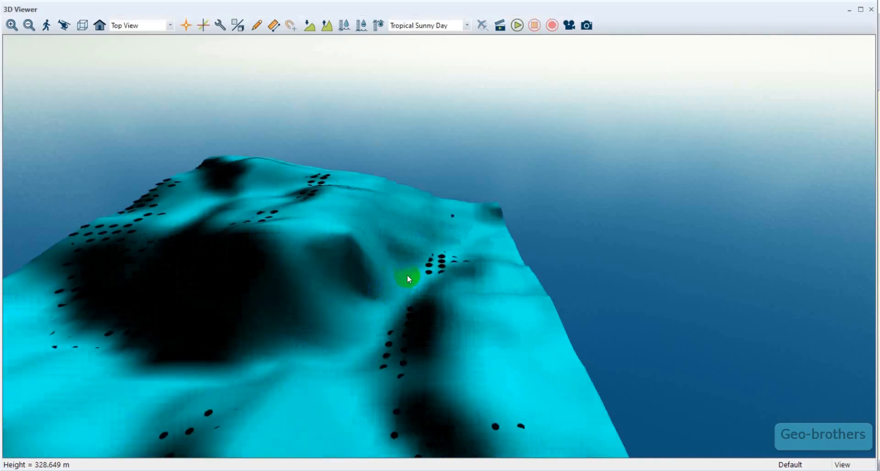
pyautogui.moveTo(429, 340)
pyautogui.mouseDown()
pyautogui.moveTo(440, 281)
pyautogui.moveTo(379, 199)
pyautogui.moveTo(417, 143)
pyautogui.moveTo(377, 372)
pyautogui.moveTo(417, 453)
pyautogui.mouseUp()
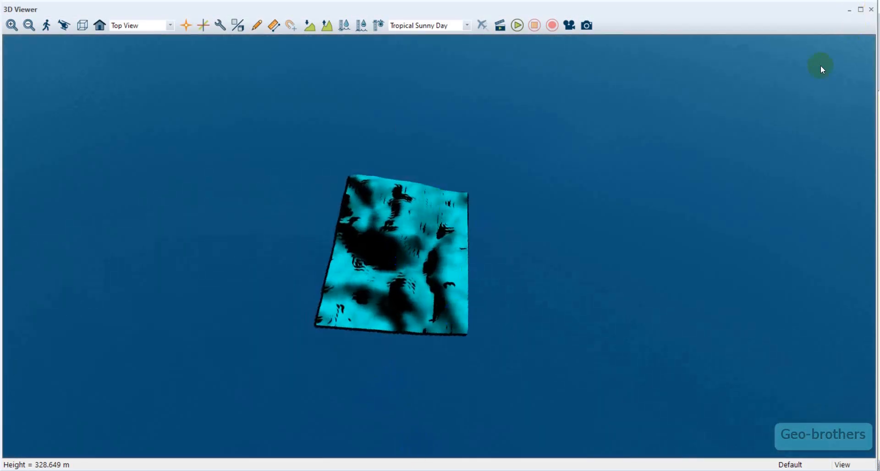
pyautogui.click(874, 15)
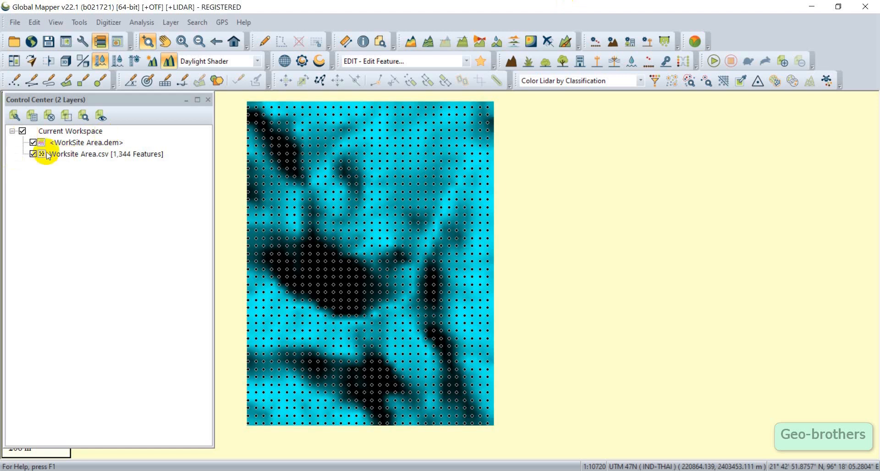
# Step: Hide the WorkSite Area.dem layer, leaving the Worksite Area.csv points layer displayed
pyautogui.click(35, 146)
pyautogui.click(34, 144)
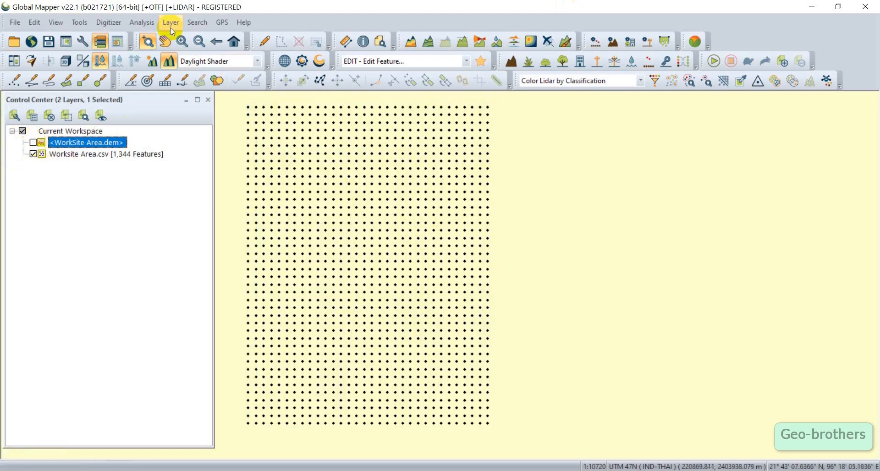
# Step: Examine only the Worksite Area.csv points in the 3D Viewer, tilting and zooming the view, and close the viewer
pyautogui.click(65, 61)
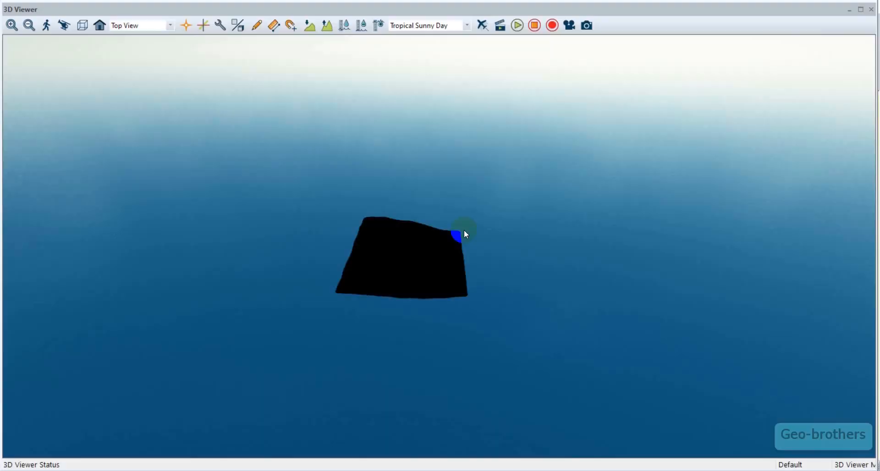
pyautogui.moveTo(464, 230); pyautogui.dragTo(433, 270)
pyautogui.scroll(6, 425, 277)
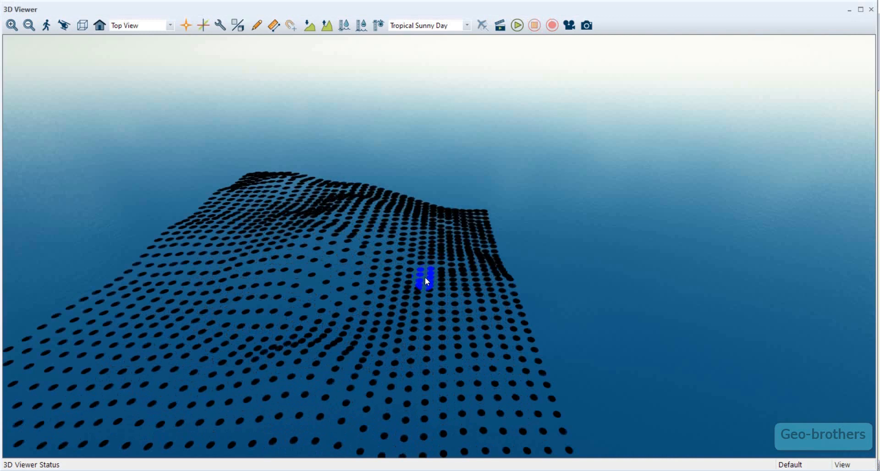
pyautogui.scroll(-5, 425, 276)
pyautogui.scroll(-3, 425, 278)
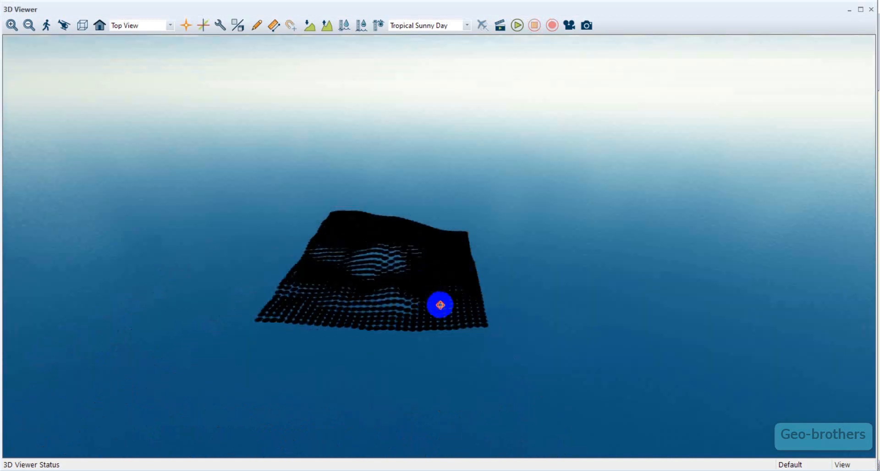
pyautogui.moveTo(440, 305); pyautogui.dragTo(437, 352)
pyautogui.scroll(5, 403, 206)
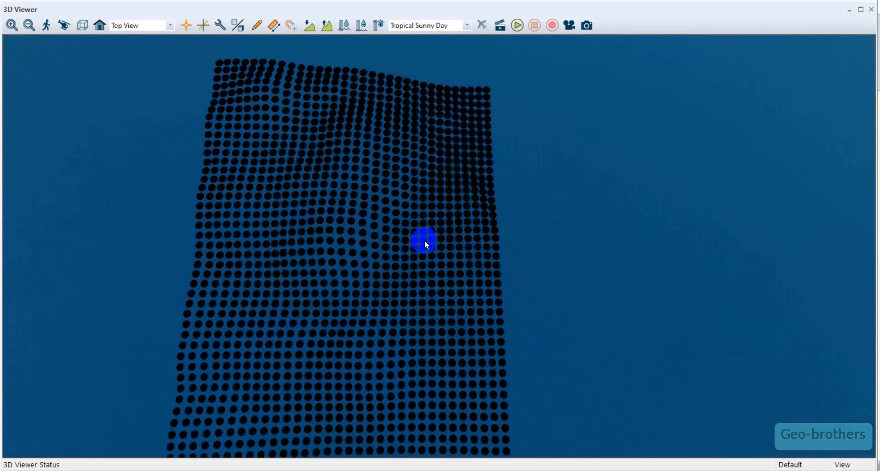
pyautogui.scroll(-3, 426, 242)
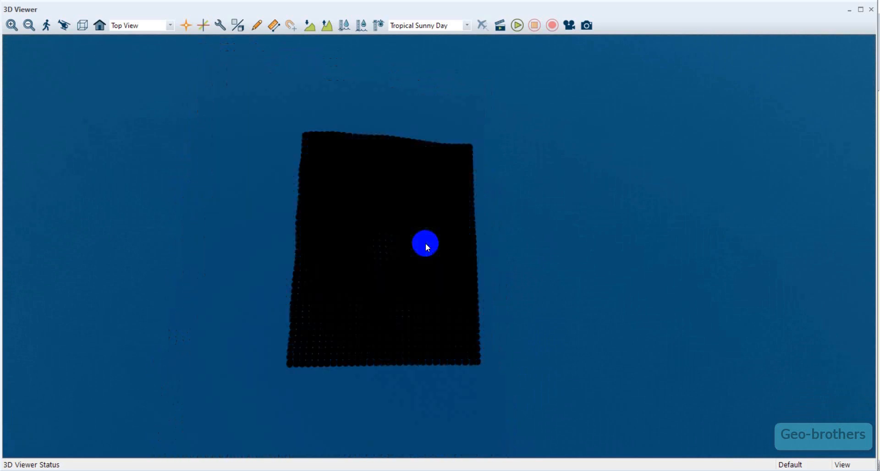
pyautogui.click(858, 4)
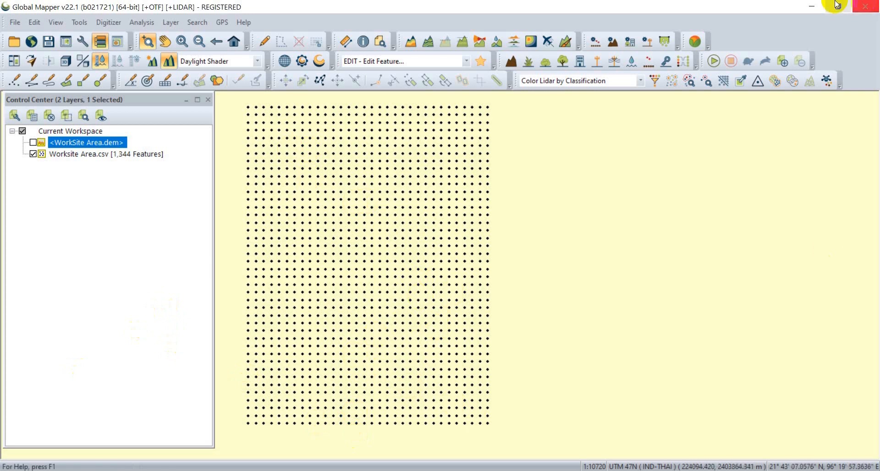
# Step: Open Worksite Area.csv from the Excel Data folder in Excel and review its easting, northing and elevation columns
pyautogui.click(403, 470)
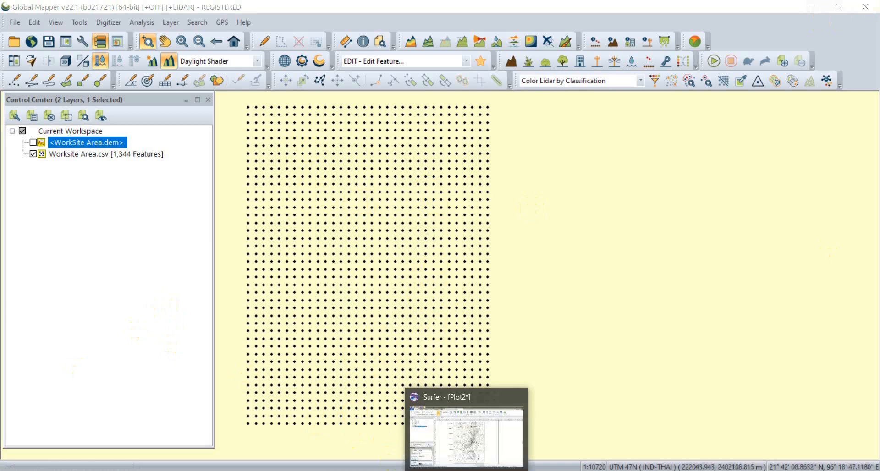
pyautogui.click(438, 470)
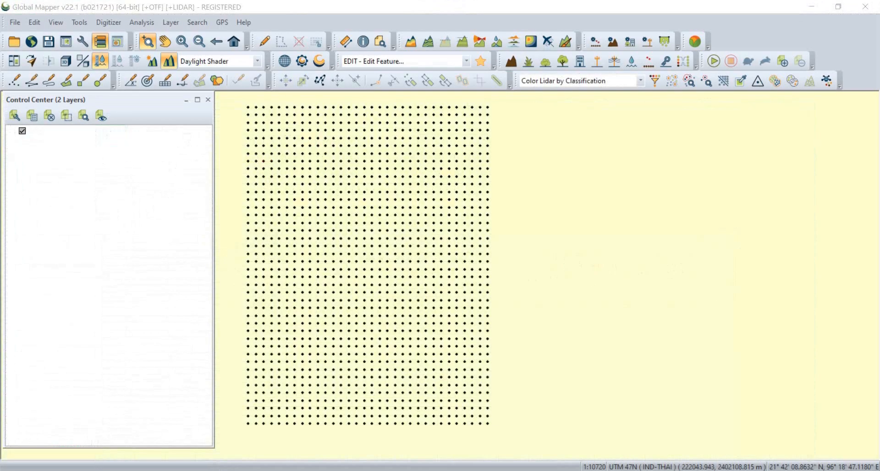
pyautogui.click(369, 445)
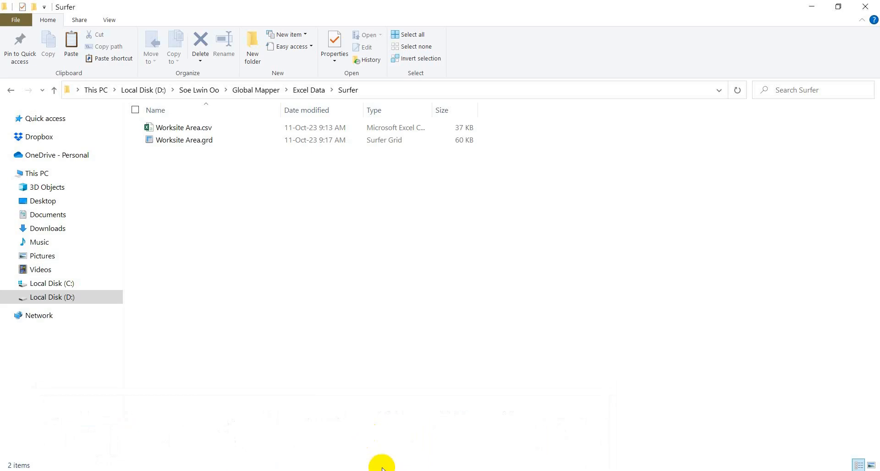
pyautogui.click(11, 92)
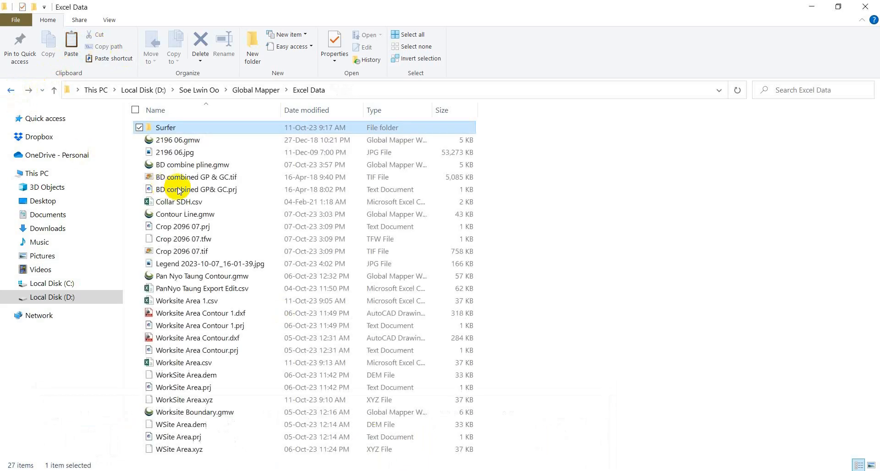
pyautogui.doubleClick(200, 367)
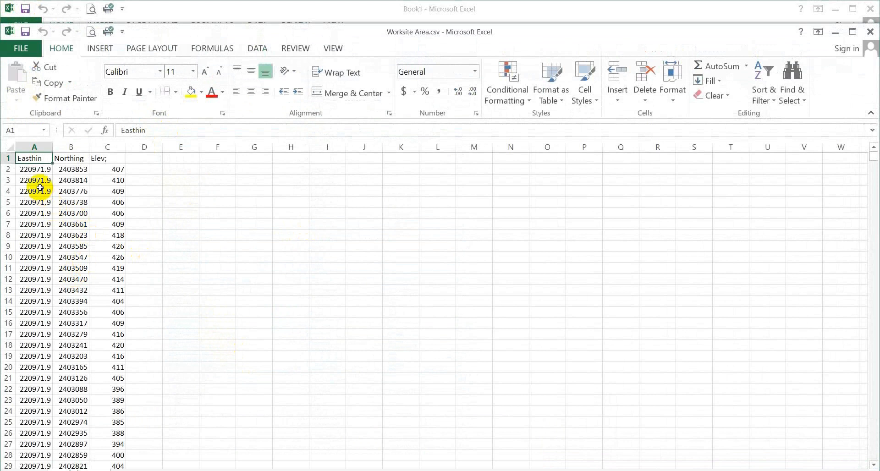
pyautogui.scroll(-10, 41, 206)
pyautogui.scroll(9, 51, 248)
pyautogui.scroll(1, 53, 246)
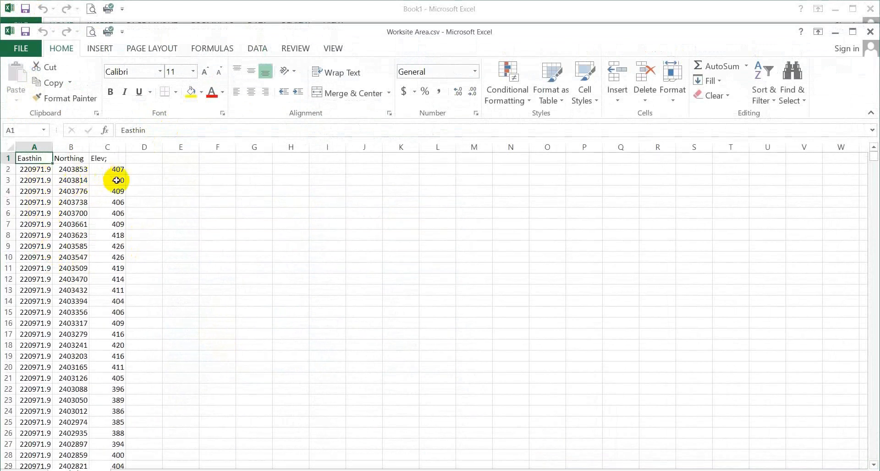
pyautogui.scroll(-8, 96, 314)
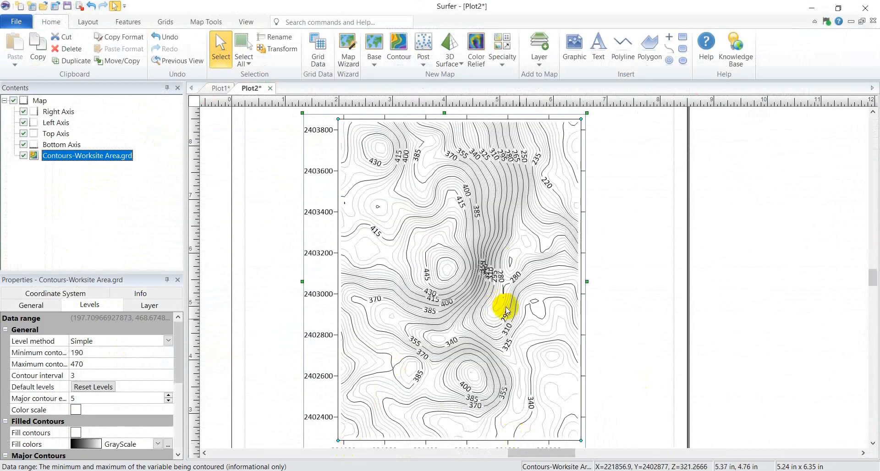
# Step: Switch to the Plot2 contour map in Surfer and deselect the Contours-Worksite Area.grd layer
pyautogui.click(641, 325)
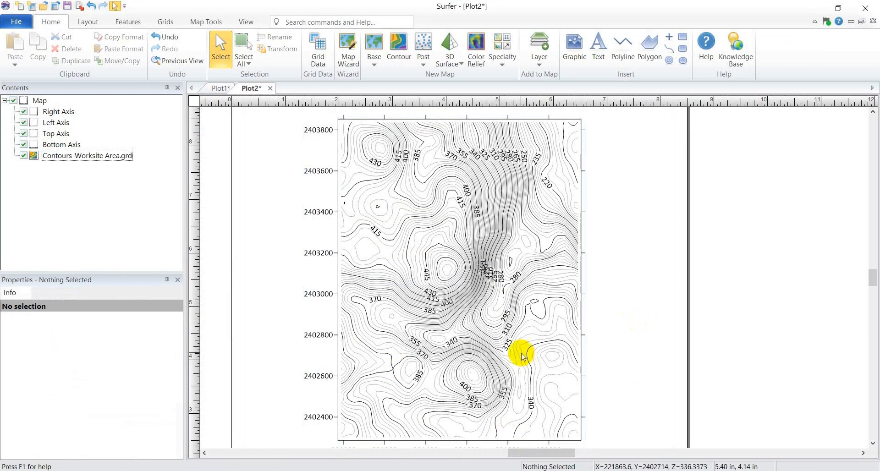